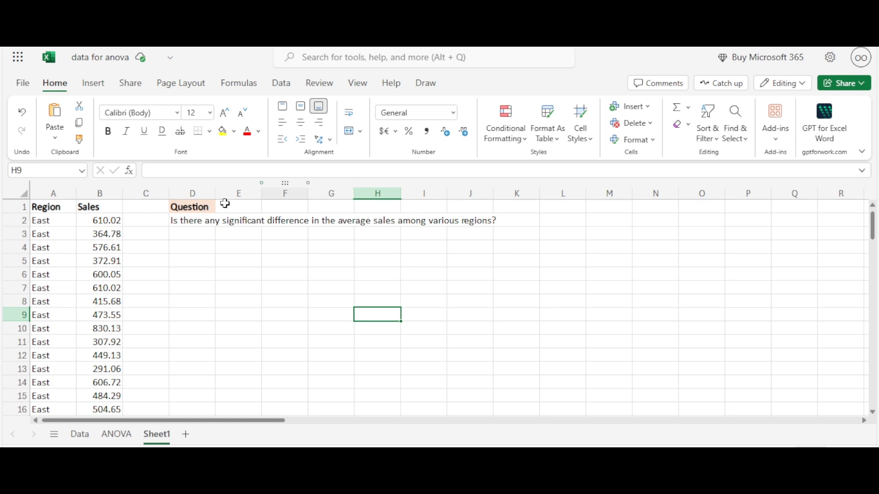
Step: Insert a histogram of the Sales values in column B
left_click(106, 189)
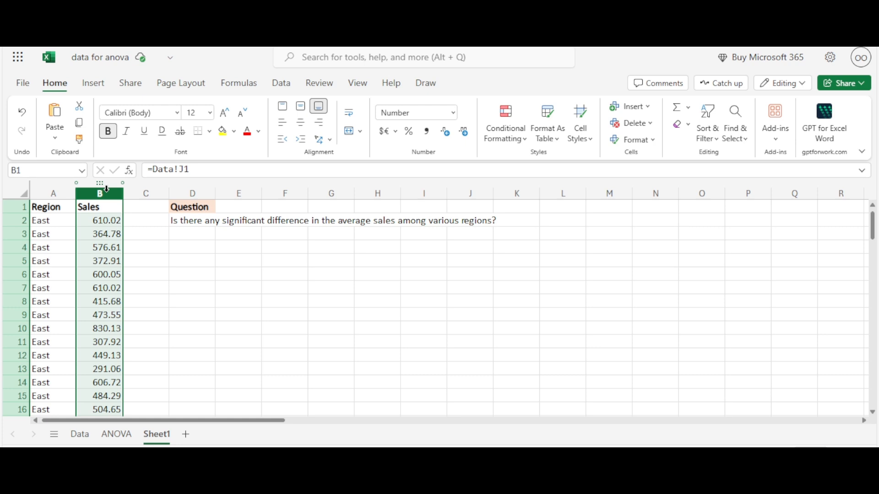
left_click(94, 84)
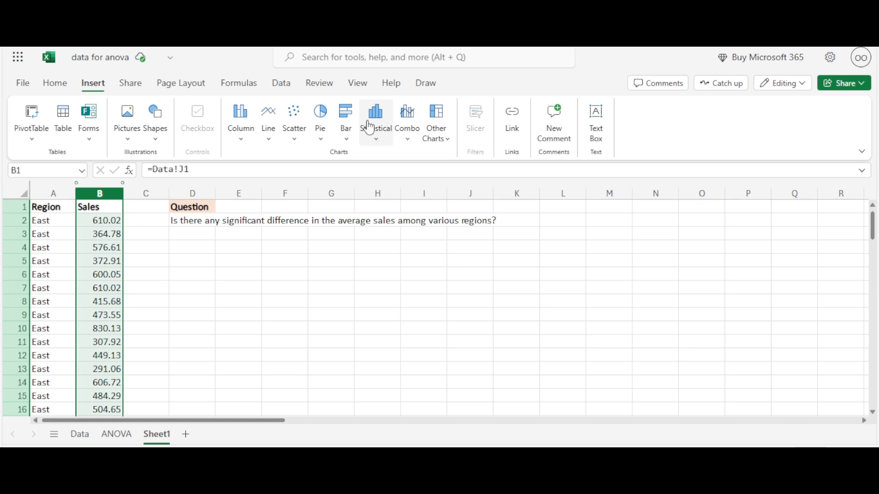
left_click(375, 146)
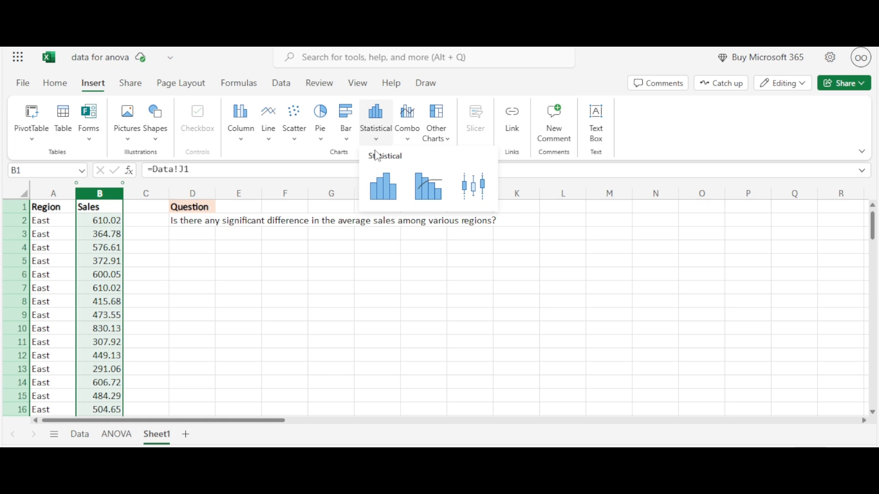
left_click(383, 186)
Step: Title the histogram "Normal distribution-Sales" and make the title bold
left_click(525, 289)
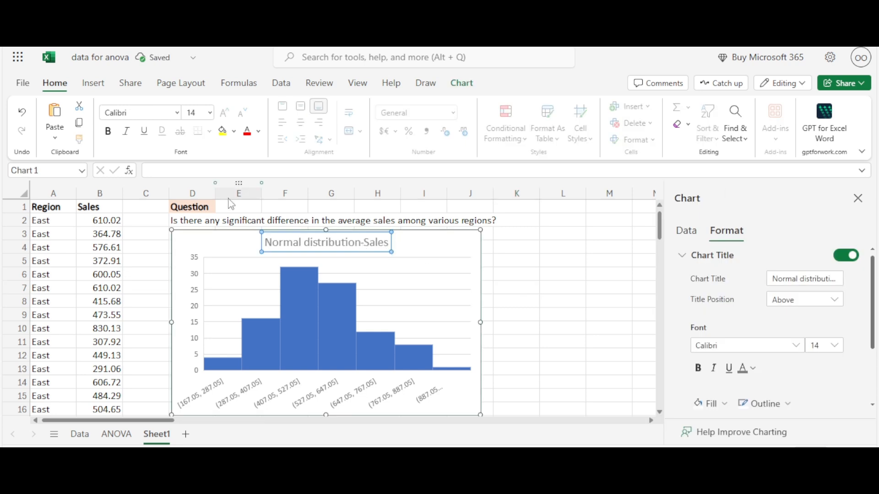
left_click(112, 137)
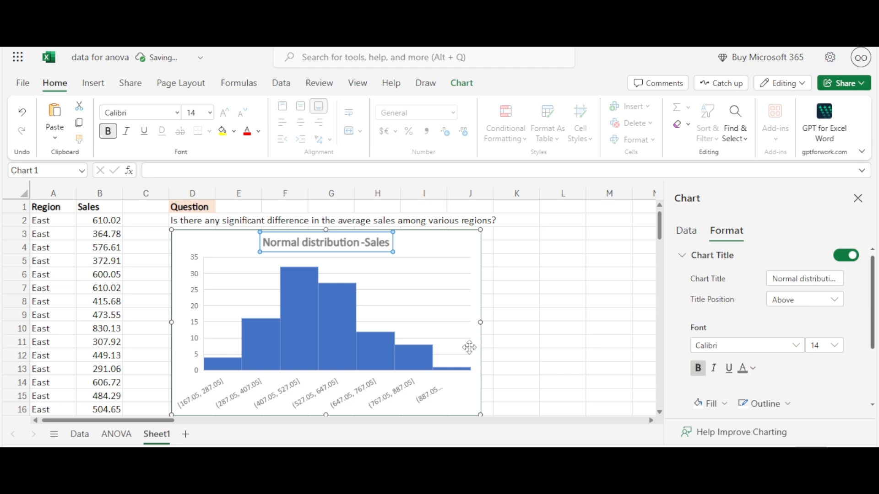
left_click(577, 286)
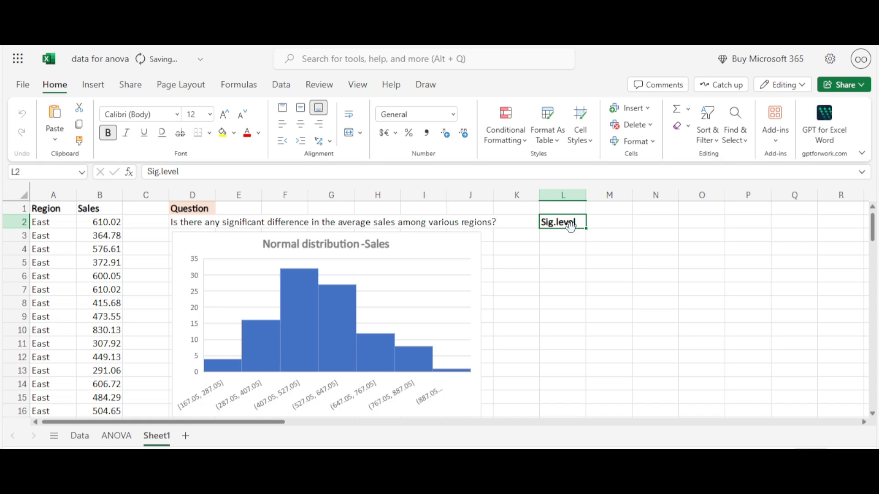
Step: Enter 0.05 in cell M2 as the value next to the Sig.level label
double_click(599, 223)
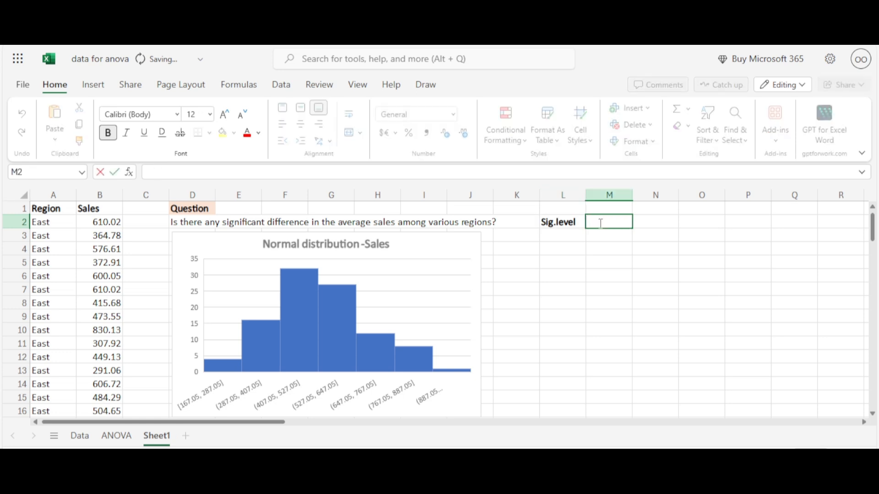
type("0.05")
Step: Enter the region headers Noth, South, East and West in cells L4 to O4
left_click(565, 244)
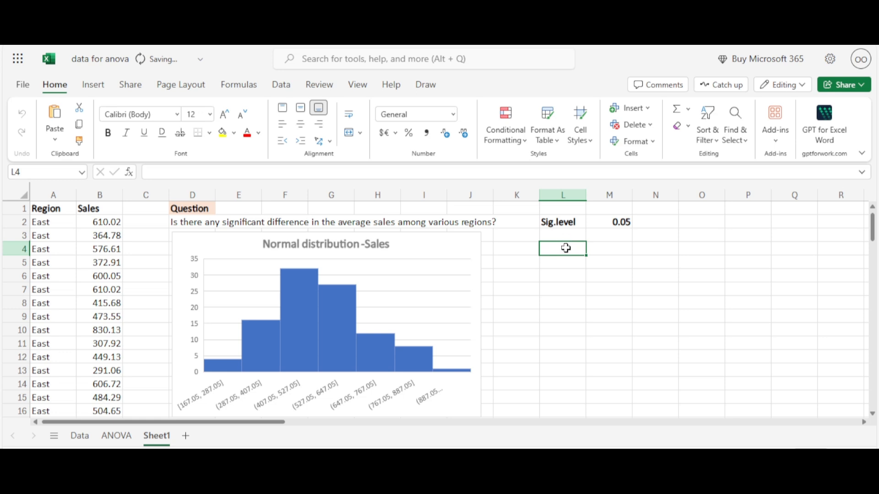
type("Noth")
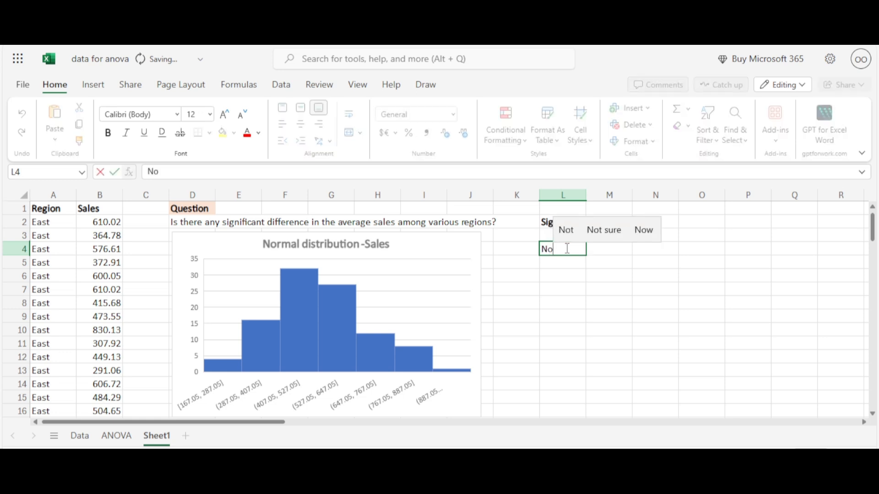
left_click(607, 248)
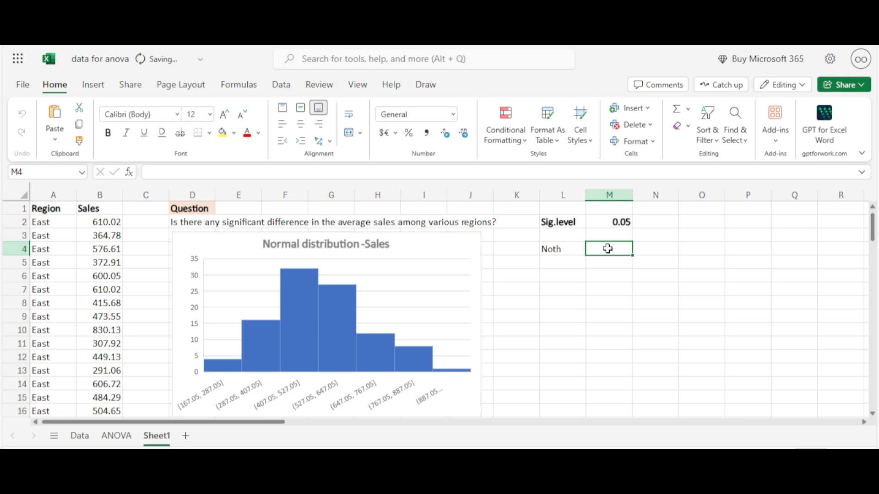
type("Suth")
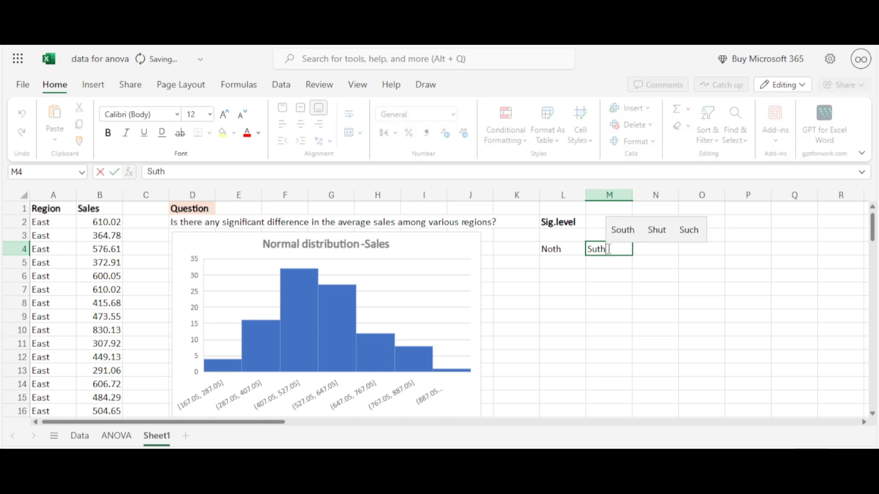
left_click(627, 230)
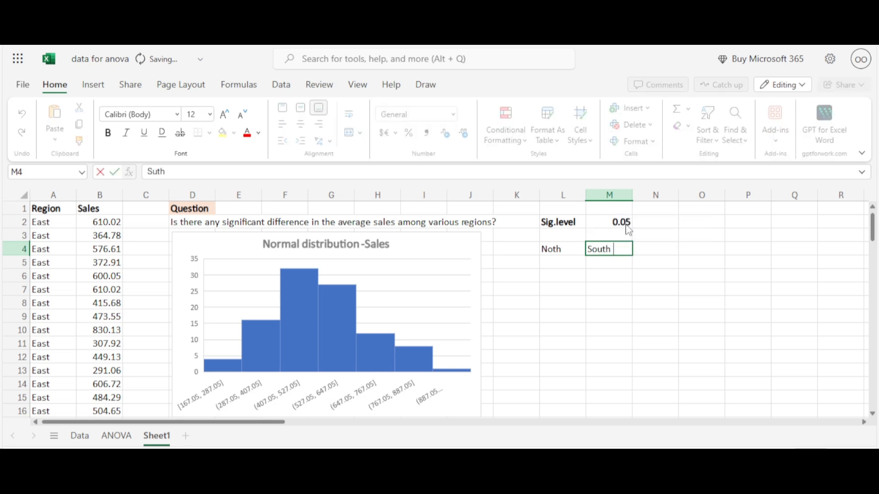
left_click(666, 253)
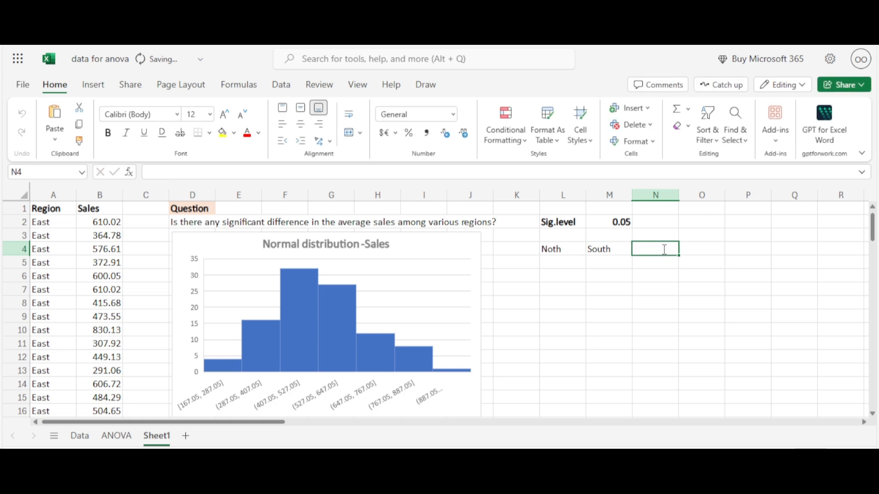
double_click(663, 249)
type("East")
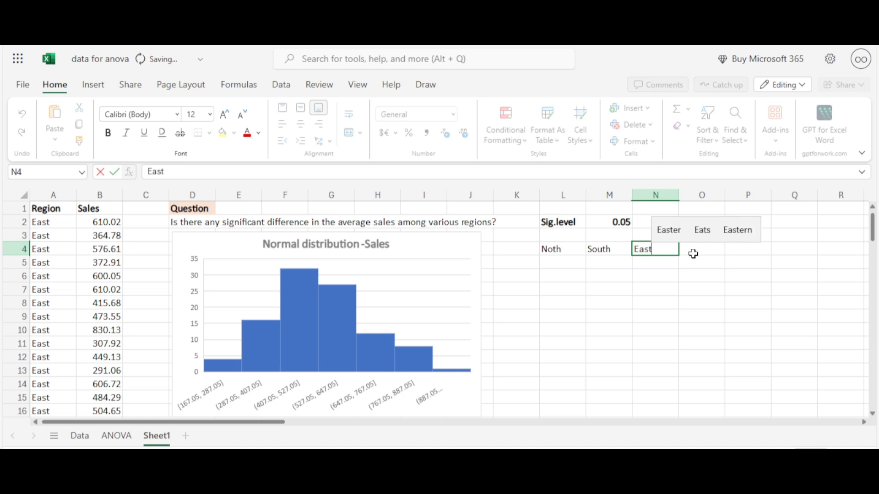
left_click(707, 248)
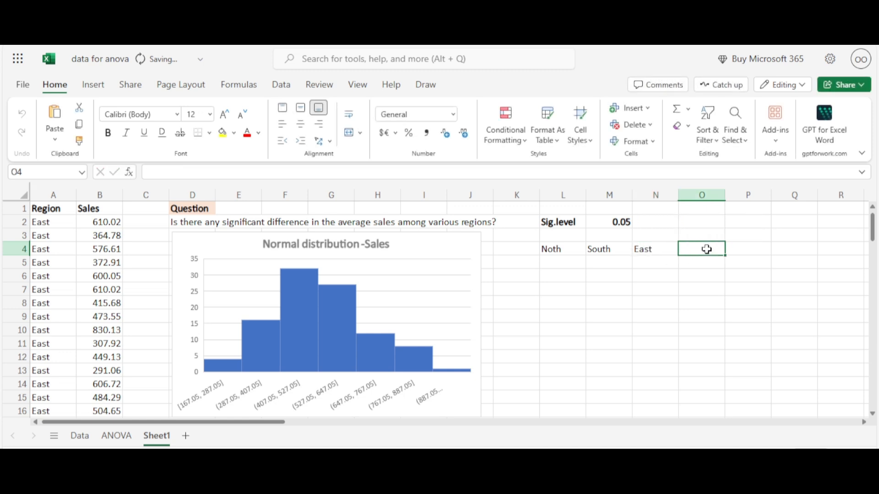
double_click(707, 249)
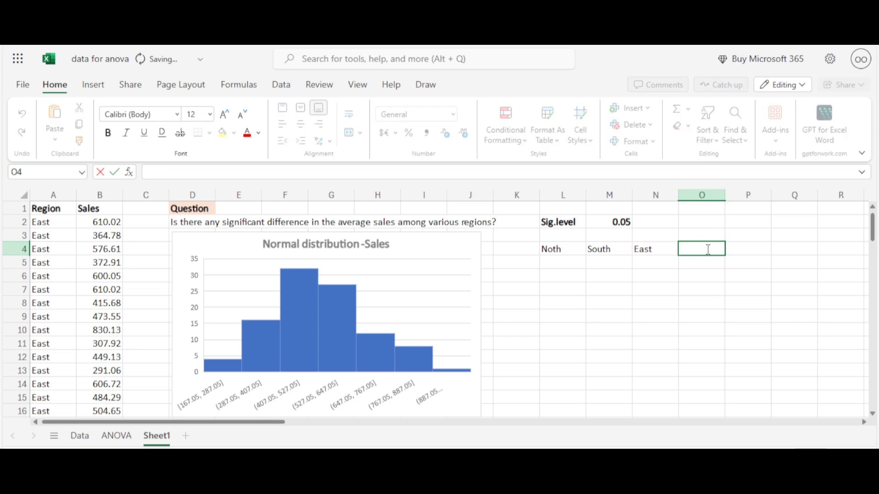
type("West")
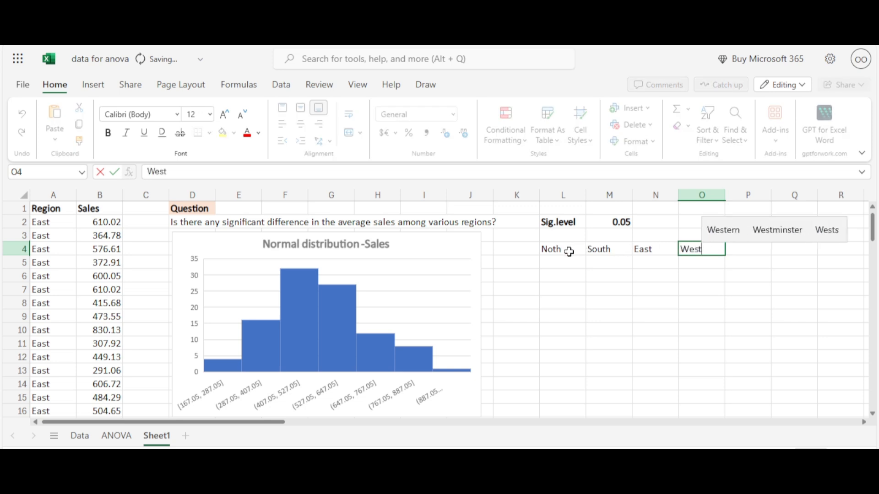
Step: Correct the spelling of the header in cell L4 to North
left_click(568, 252)
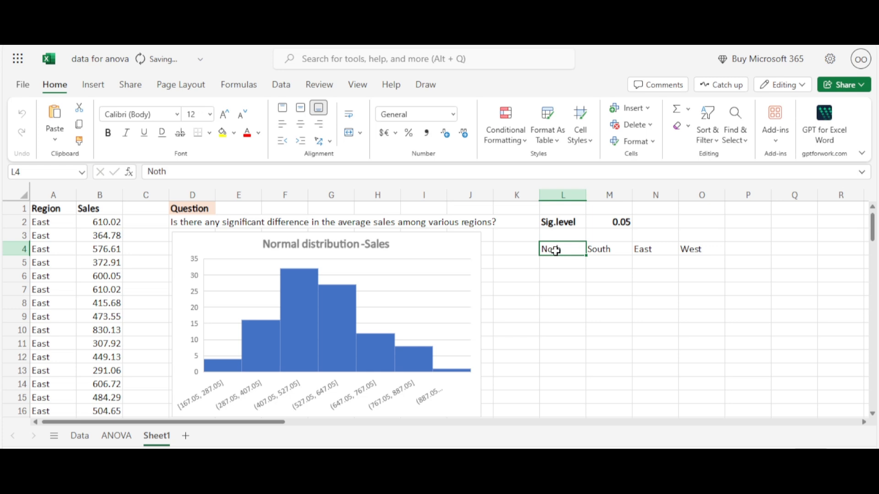
double_click(558, 251)
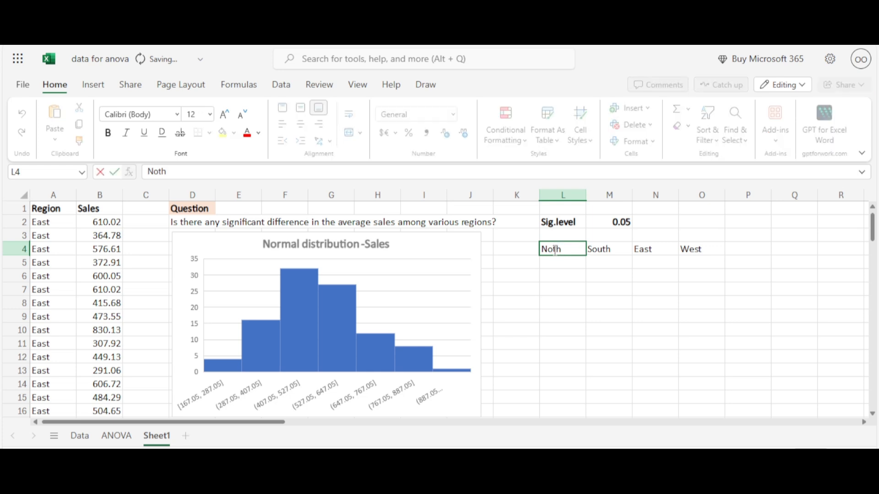
type("r")
left_click(578, 276)
Step: Make the four region headers in L4:O4 bold
left_click(575, 253)
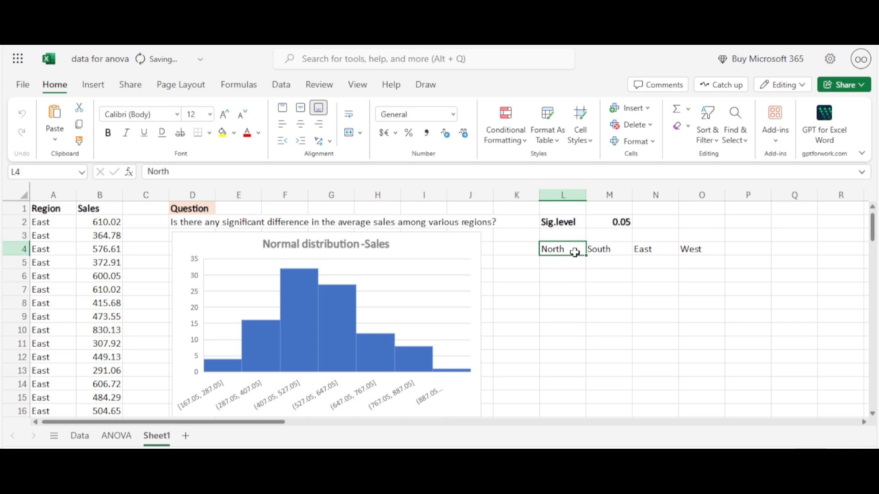
left_click_drag(575, 252, 680, 249)
key("F2")
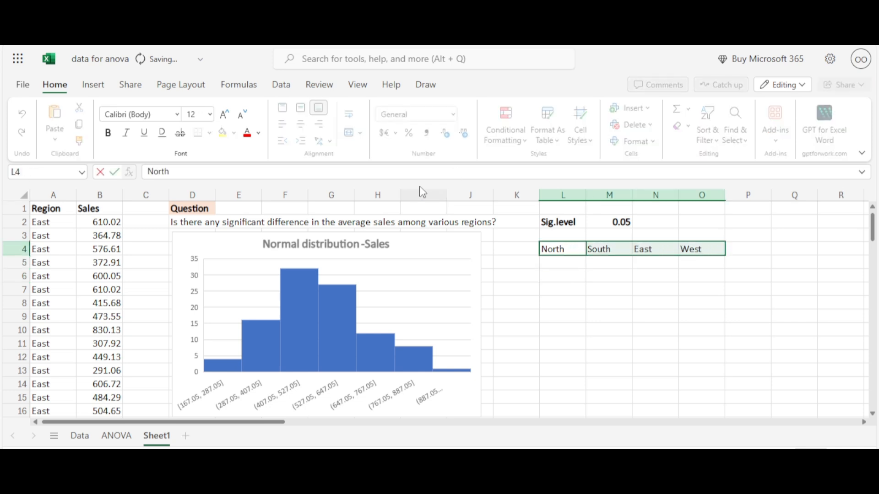
left_click(107, 137)
left_click(556, 267)
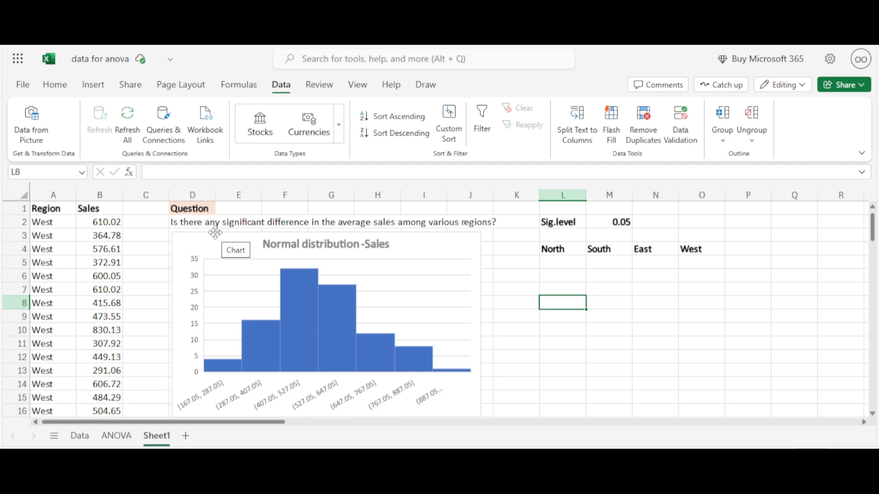
Step: Sort only the Region column A in ascending order, without expanding the sort to the neighbouring data
left_click(66, 193)
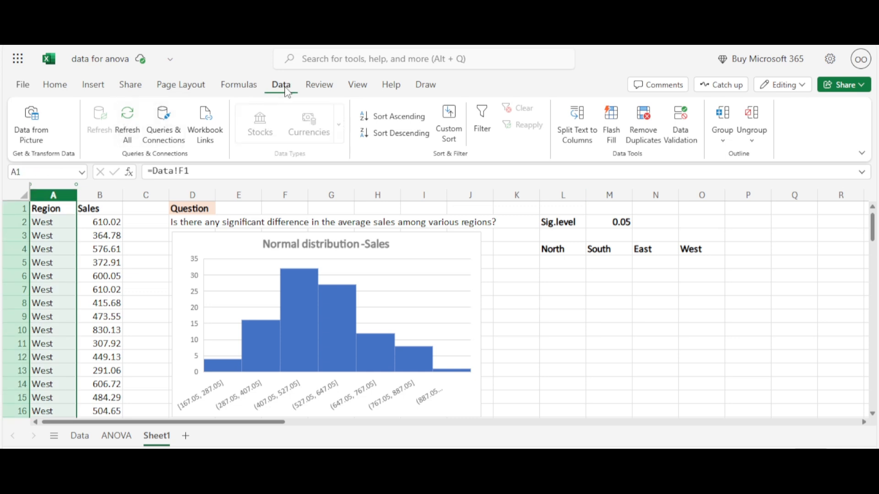
left_click(385, 120)
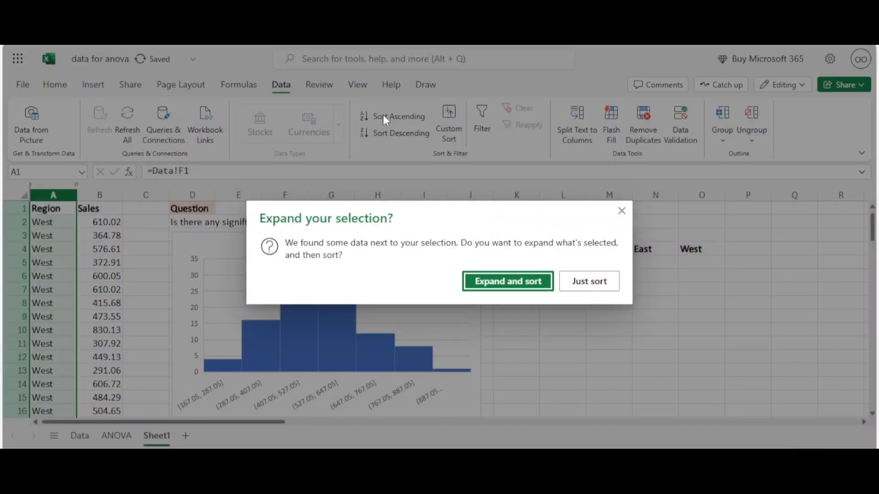
left_click(582, 286)
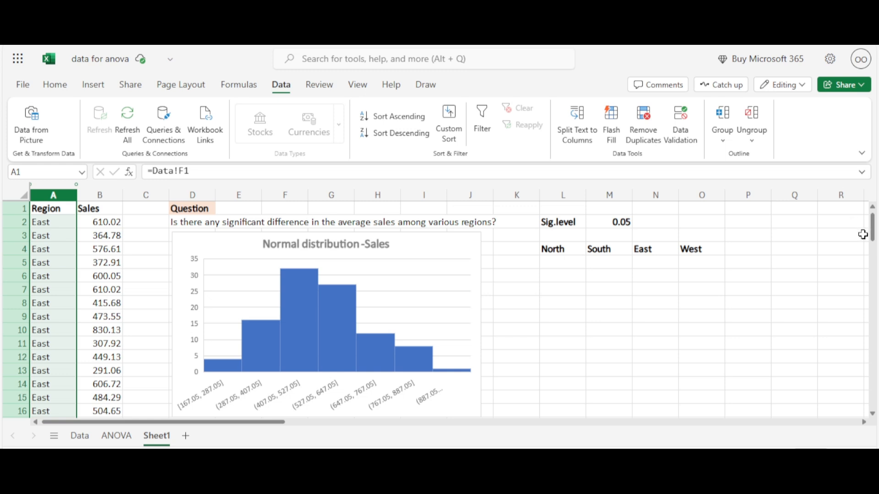
left_click_drag(873, 237, 874, 234)
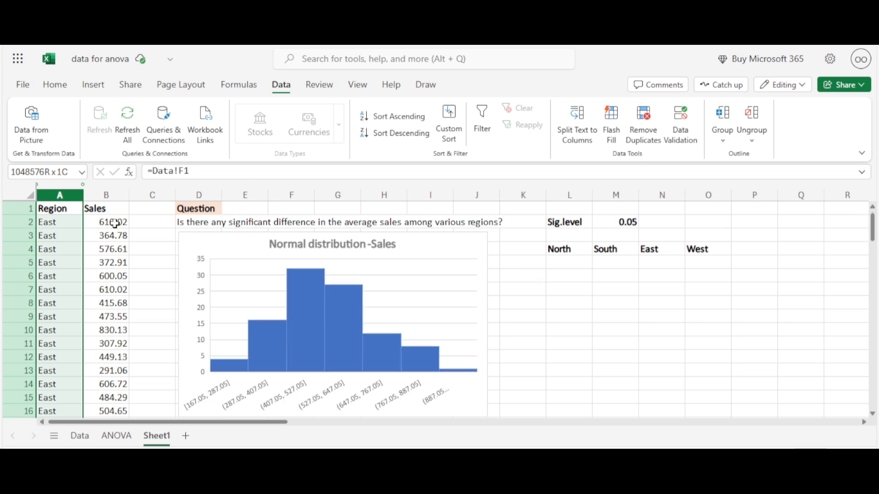
left_click_drag(114, 221, 120, 326)
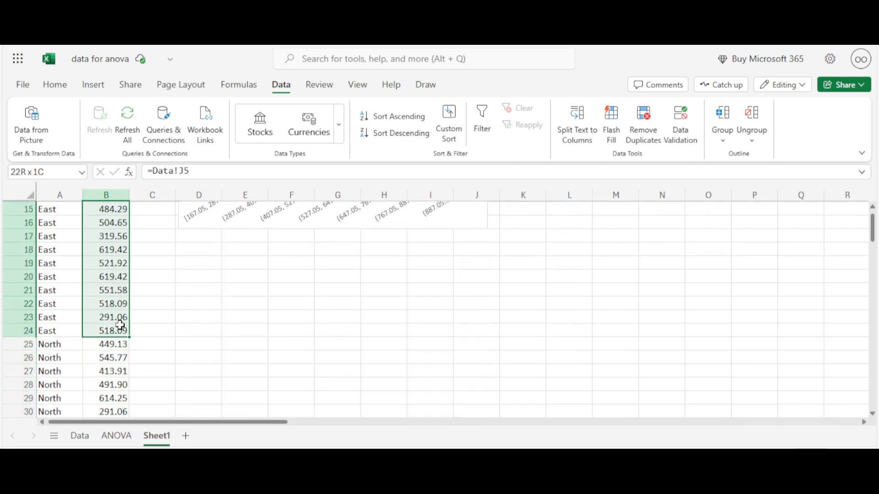
key("F2")
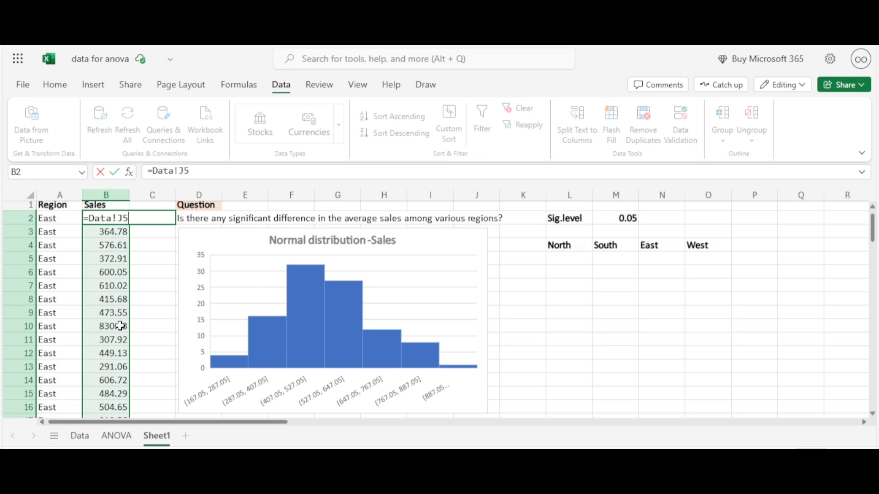
left_click(142, 296)
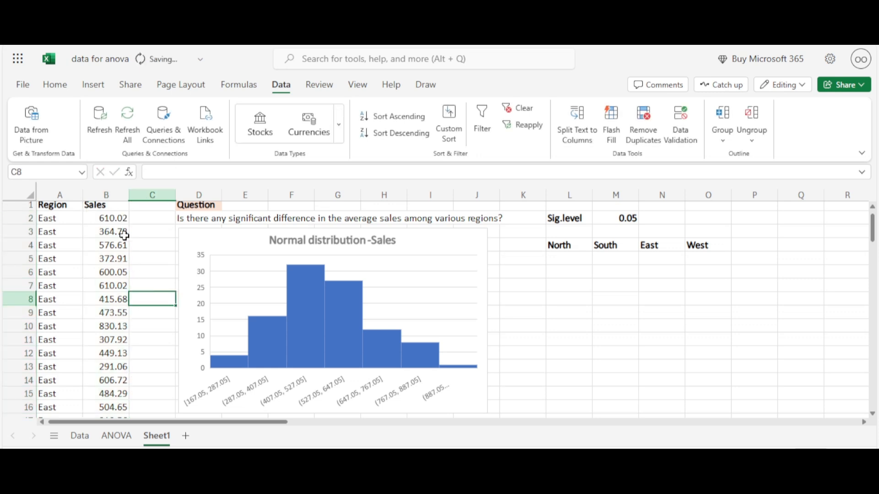
Step: Copy the East sales figures from B2:B24 and paste them as values only under the East header, starting at N5
left_click_drag(119, 220, 106, 290)
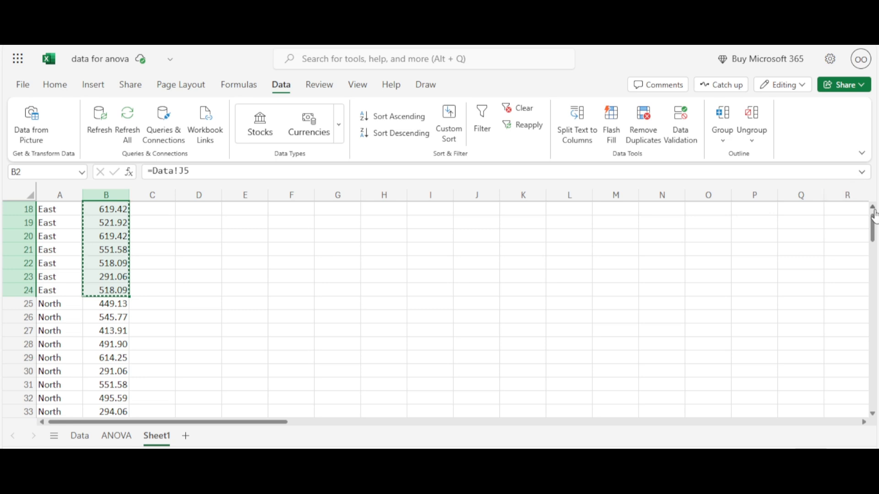
scroll(874, 214, "up", 6)
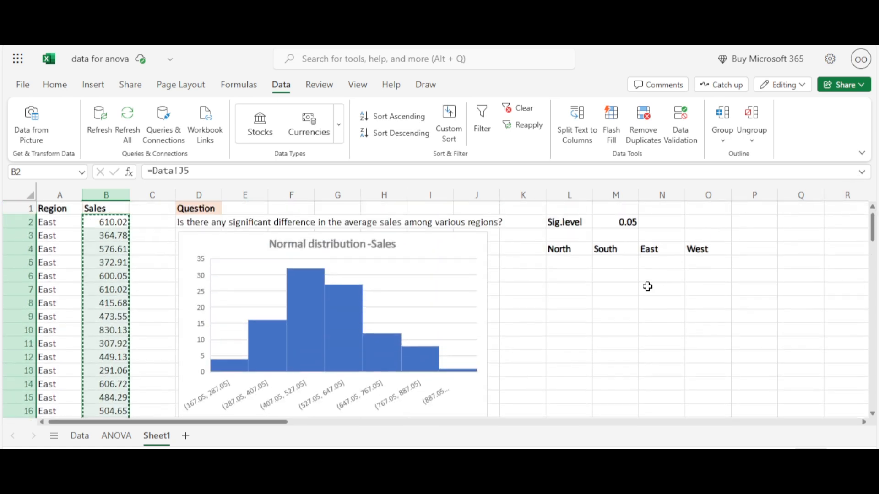
left_click(647, 264)
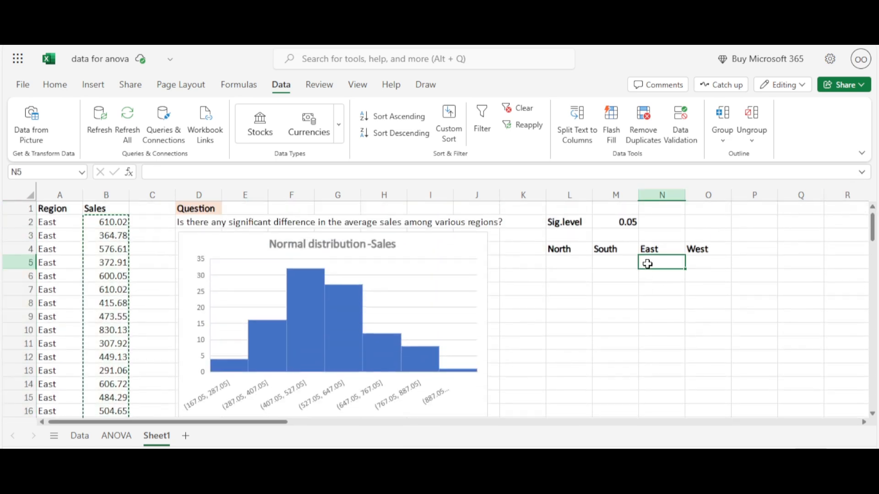
right_click(647, 264)
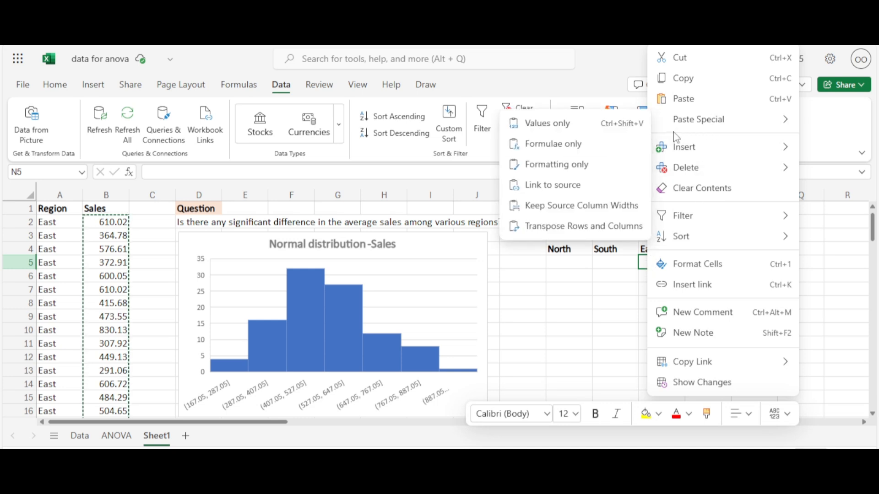
mouse_move(655, 120)
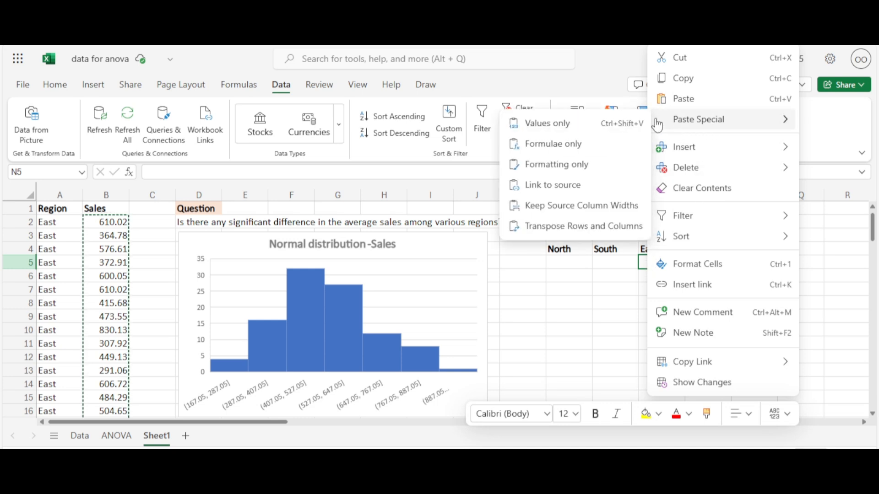
left_click(636, 131)
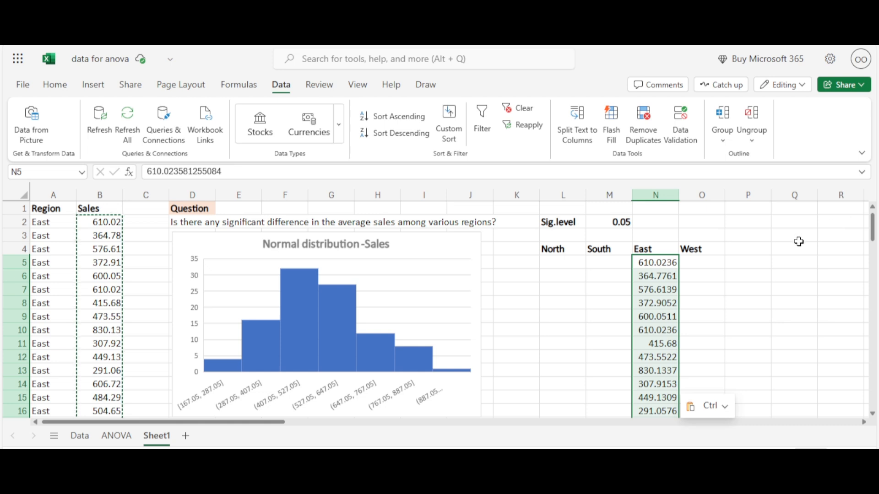
Step: Copy the North sales figures from B25:B53
left_click(558, 326)
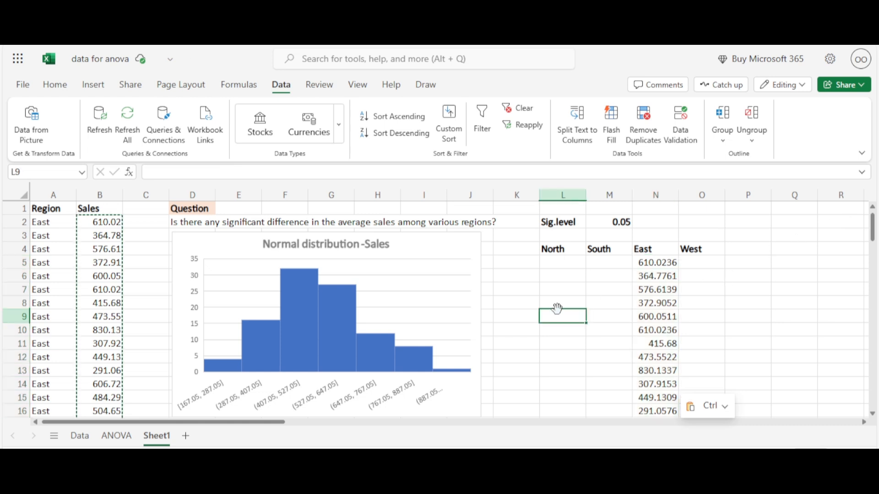
key("Down")
key("Down")
key("Down")
key("Down")
key("Down")
key("Down")
key("Down")
key("Down")
key("Down")
key("Down")
key("Down")
key("Down")
key("Down")
key("Down")
key("Down")
key("Down")
key("Down")
key("Down")
key("Down")
key("Down")
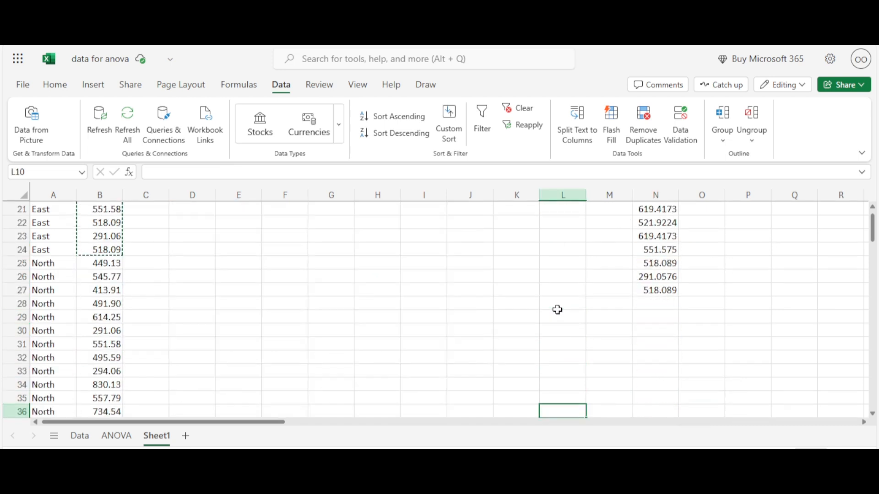
key("Up")
key("Up")
key("Up")
key("Up")
key("Up")
key("Up")
key("Up")
key("Up")
key("Up")
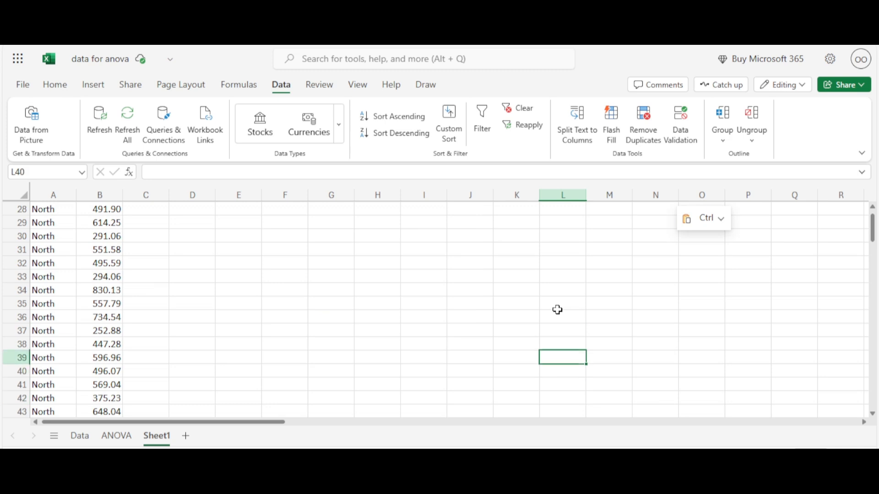
key("Up")
key("Up")
key("Up")
key("Up")
key("Up")
key("Up")
key("Up")
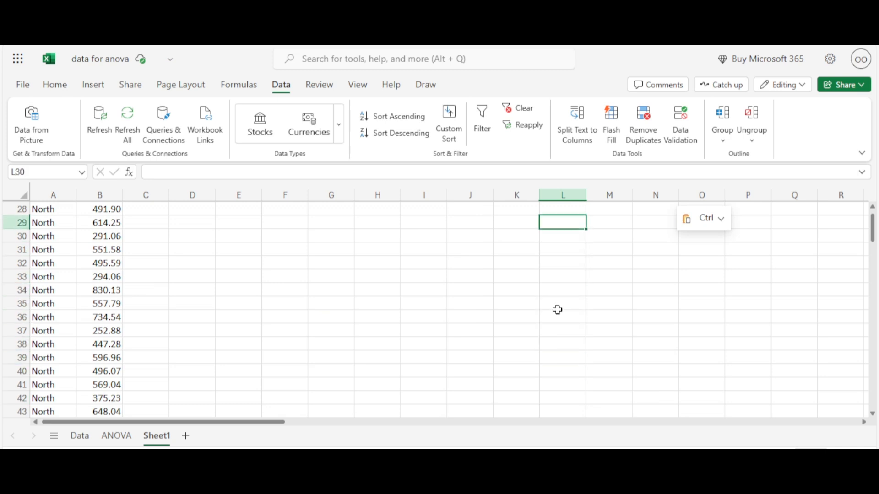
key("Up")
key("Up")
key("Up")
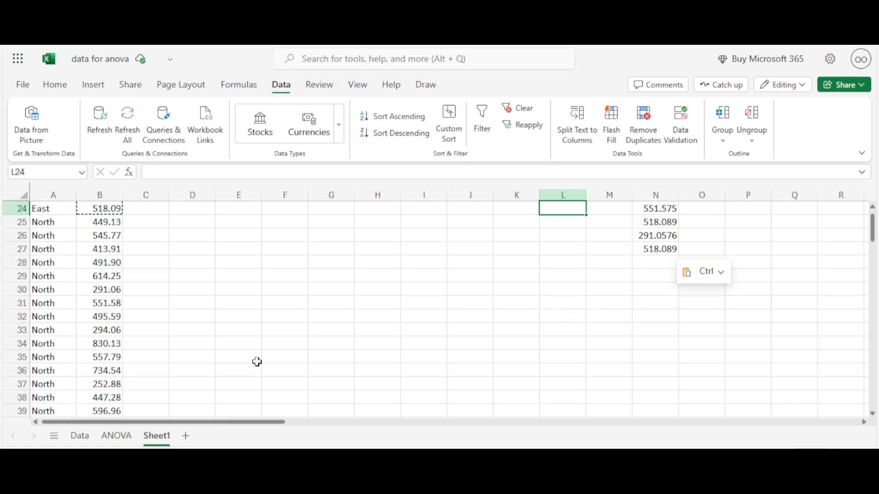
left_click(239, 275)
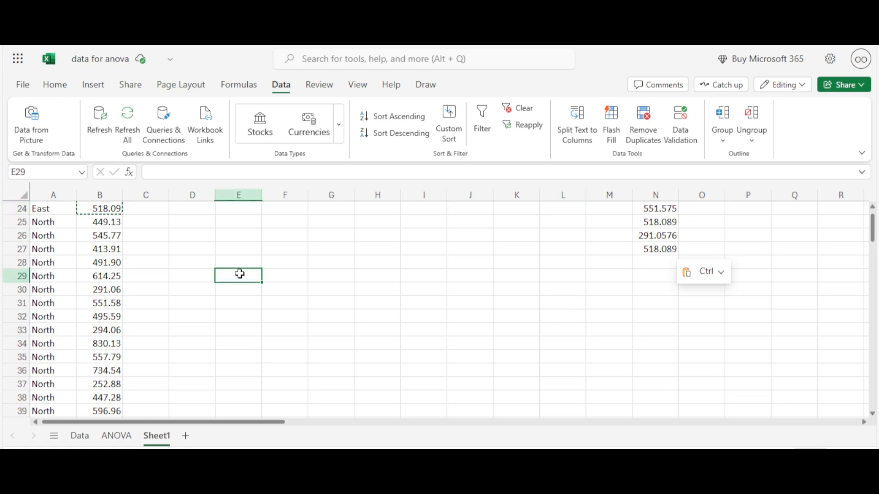
double_click(114, 223)
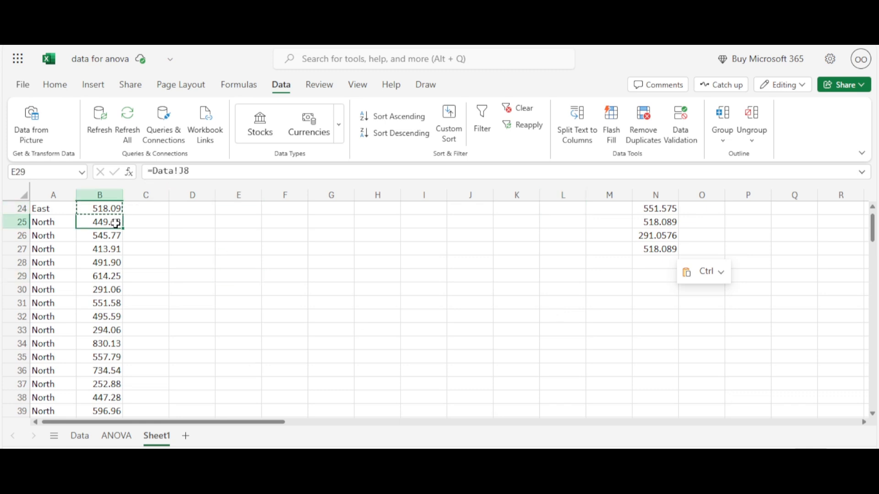
left_click(156, 257)
left_click(113, 223)
left_click_drag(114, 224, 105, 371)
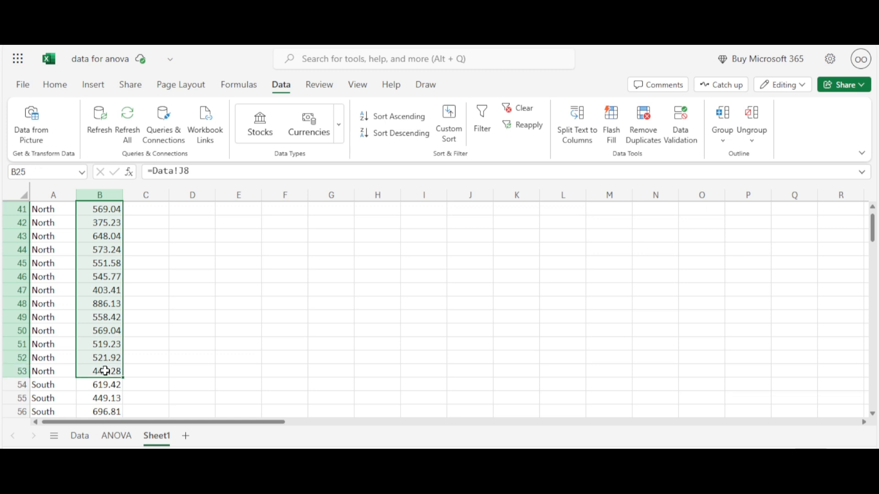
key("ctrl+c")
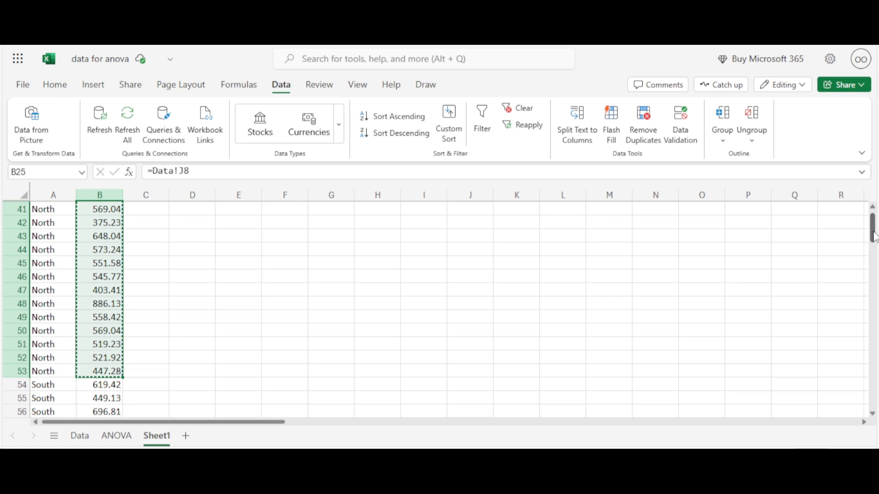
Step: Paste the copied North figures as values only under the North header, starting at L5
left_click_drag(873, 235, 873, 212)
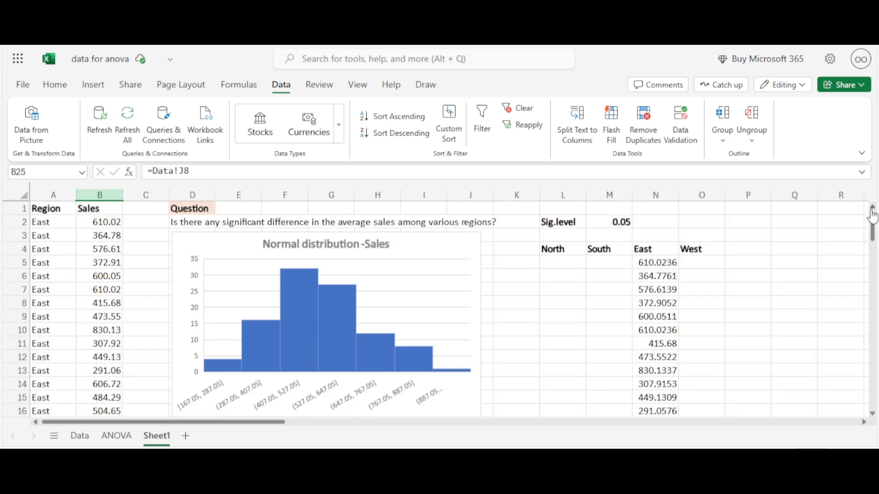
left_click(571, 264)
right_click(570, 263)
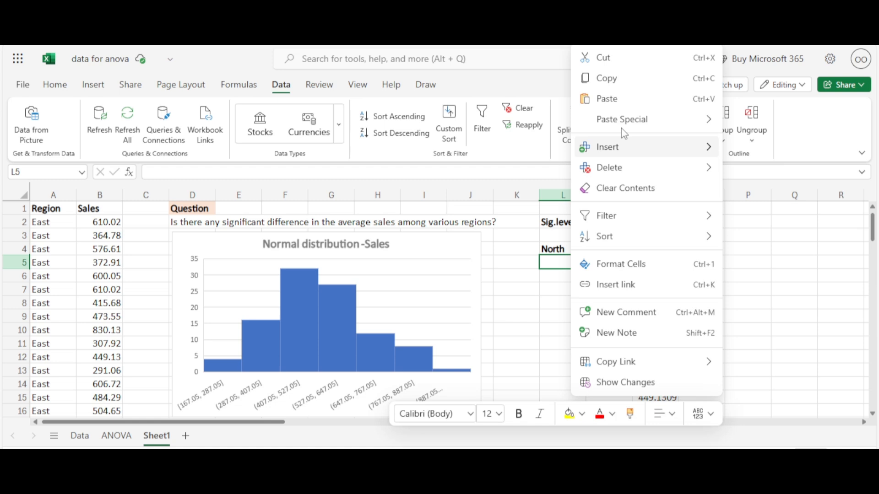
mouse_move(622, 125)
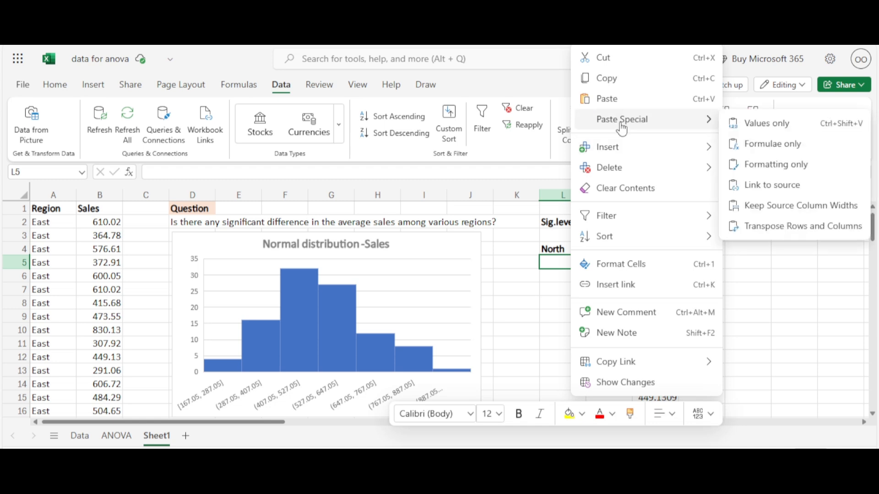
left_click(755, 126)
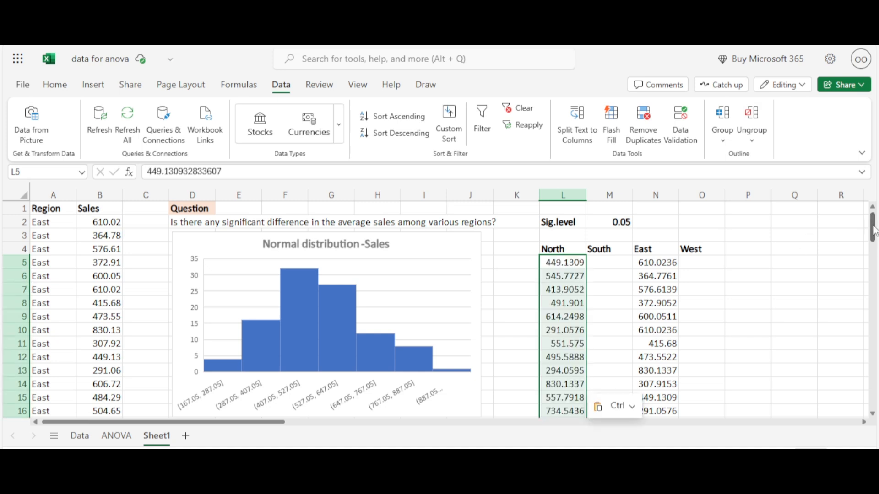
Step: Copy the South sales figures from B54:B82
left_click(483, 315)
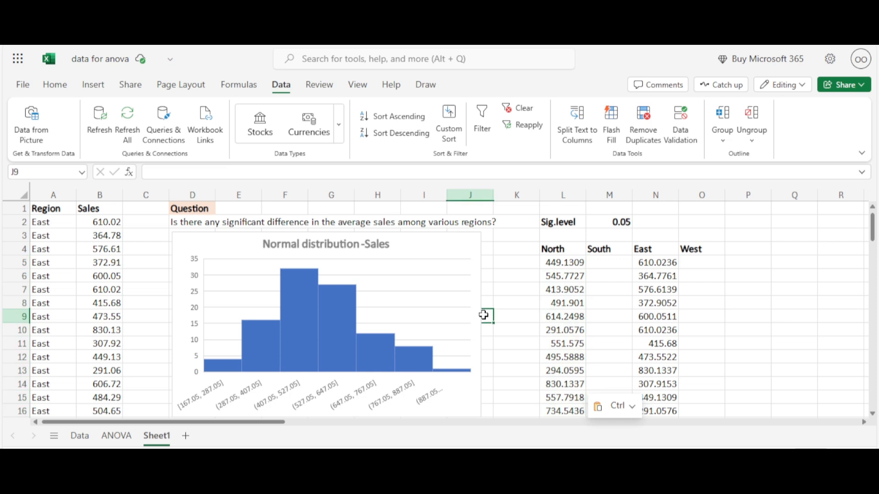
key("Down")
key("Down")
key("Down")
key("Down")
key("Down")
key("Down")
key("Down")
key("Down")
key("Down")
key("Down")
key("Down")
key("Down")
key("Down")
key("Down")
key("Down")
key("Down")
key("Down")
key("Down")
key("Down")
key("Down")
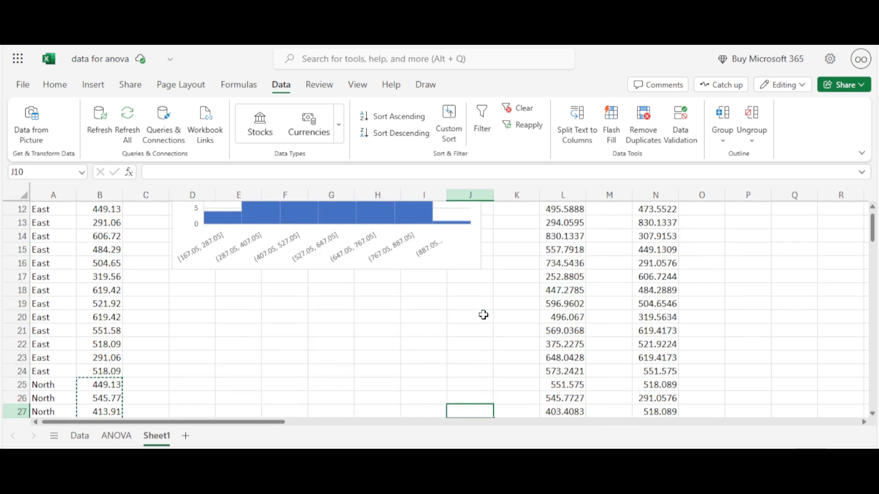
key("Down")
key("Down")
key("Down")
key("Down")
key("Down")
key("Down")
key("Down")
key("Down")
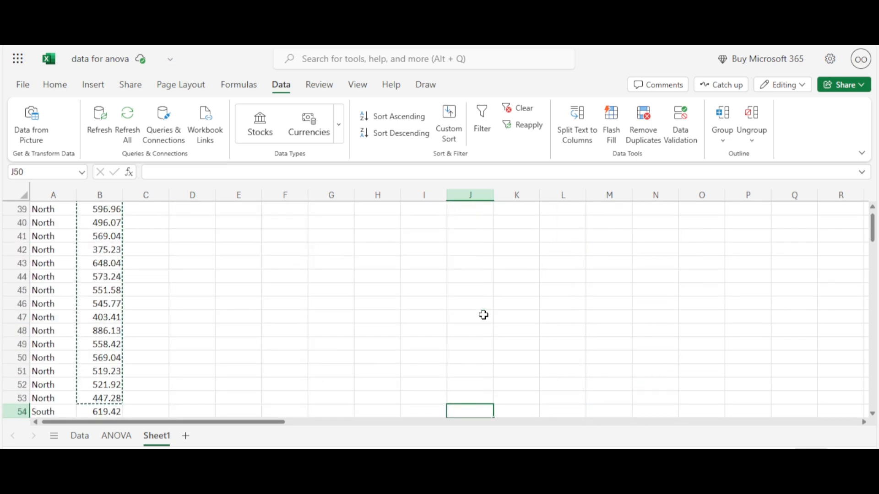
key("Down")
key("Down")
key("Down")
key("Down")
key("Down")
key("Down")
key("Down")
key("Down")
key("Down")
key("Down")
key("Down")
key("Down")
key("Down")
key("Down")
key("Down")
key("Down")
key("Down")
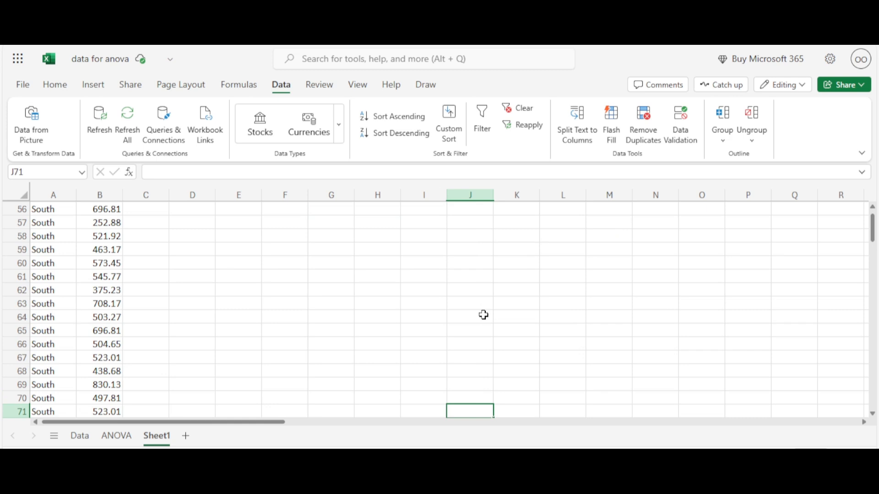
key("Up")
key("Up")
key("Up")
key("Up")
key("Up")
key("Up")
key("Up")
key("Up")
key("Up")
key("Up")
key("Up")
key("Up")
key("Up")
key("Up")
key("Up")
key("Up")
key("Up")
key("Up")
key("Up")
key("Up")
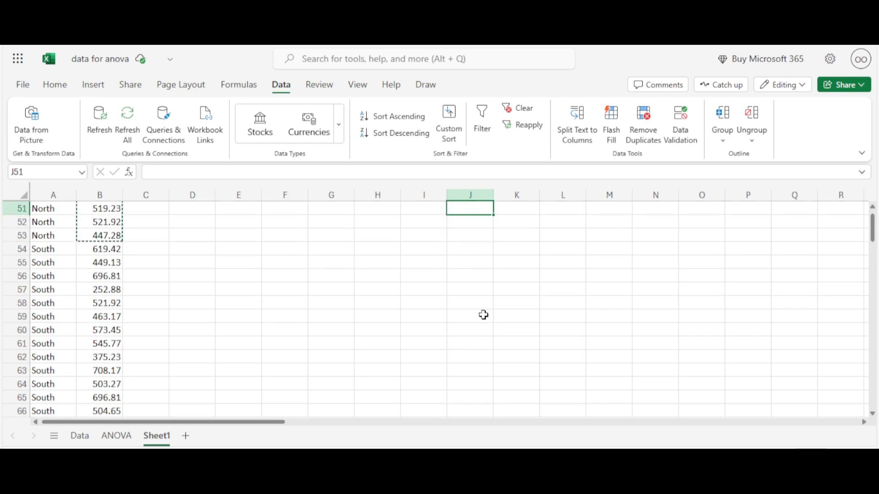
left_click(156, 343)
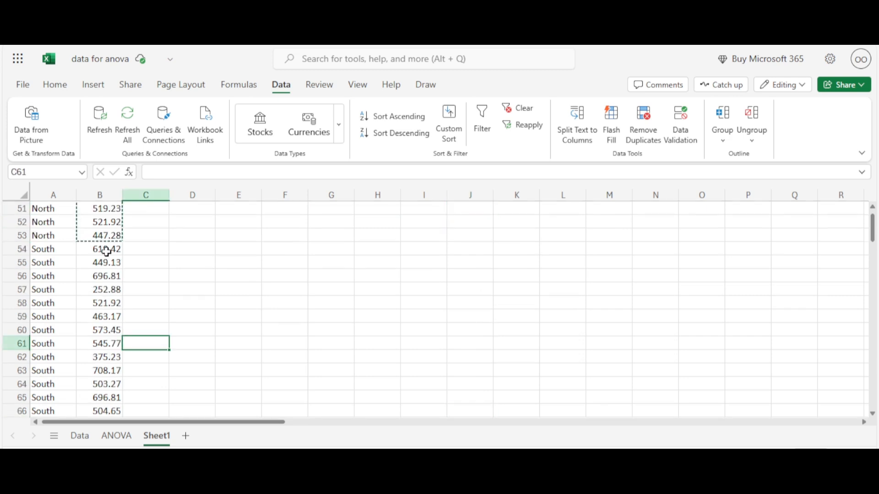
left_click(142, 264)
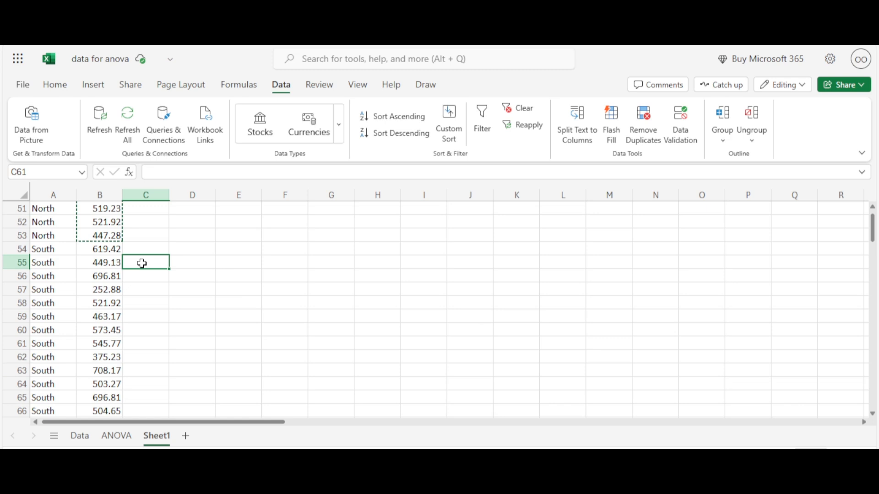
left_click(111, 247)
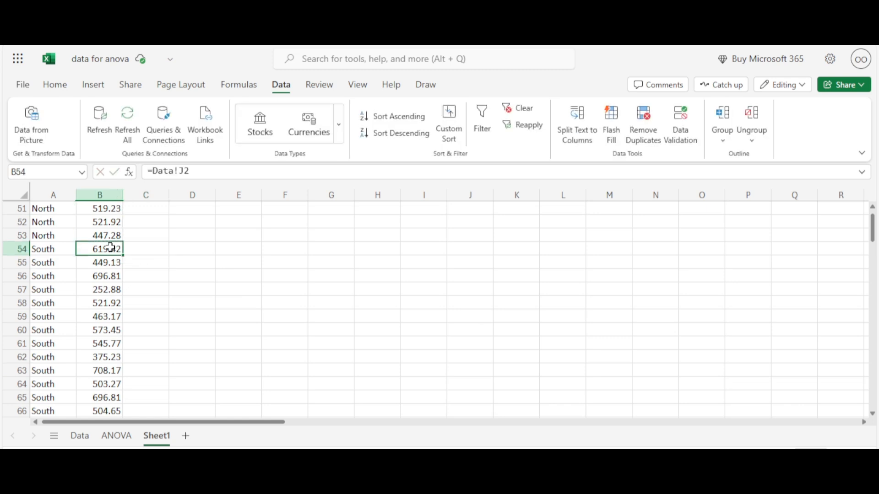
left_click_drag(110, 247, 105, 358)
key("ctrl+c")
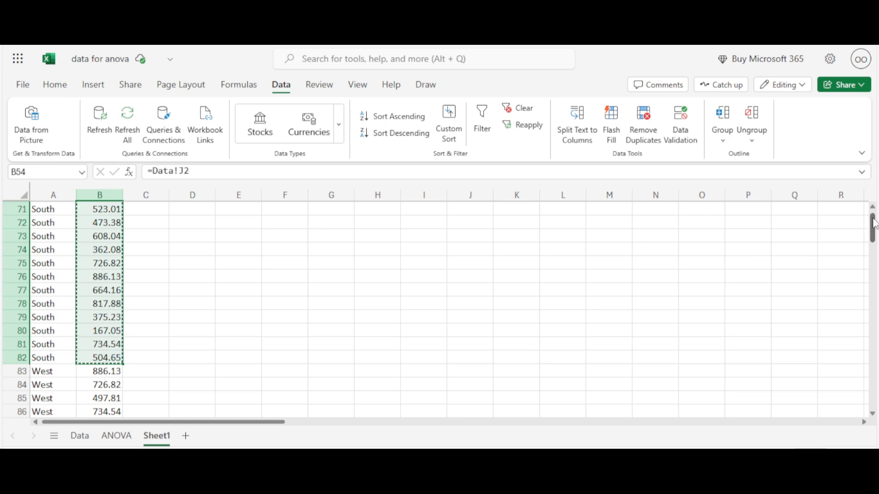
Step: Paste the copied South figures as values only under the South header, starting at M5
scroll(872, 224, "up", 20)
left_click(620, 264)
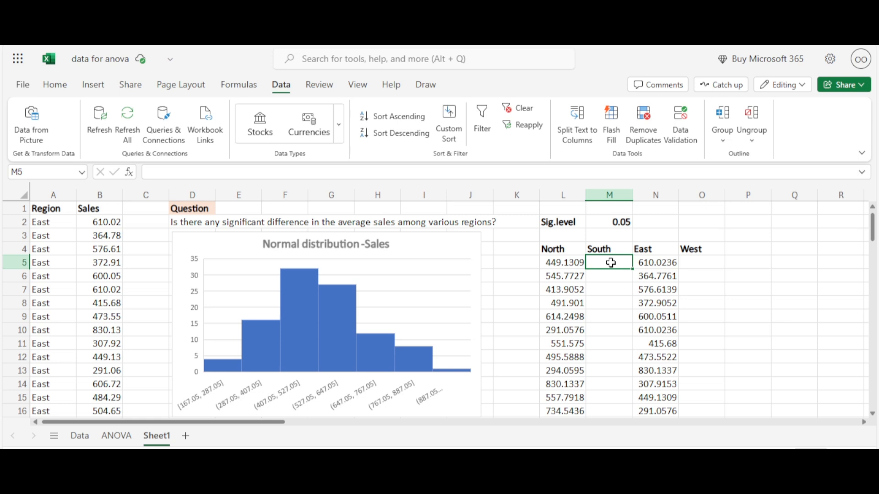
key("ctrl+v")
left_click(690, 261)
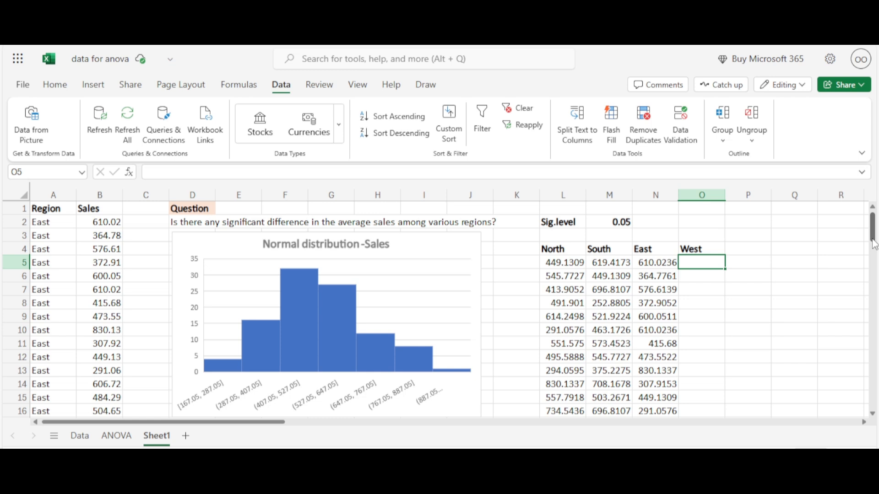
Step: Copy the West sales figures from B83:B101
left_click_drag(874, 245, 874, 223)
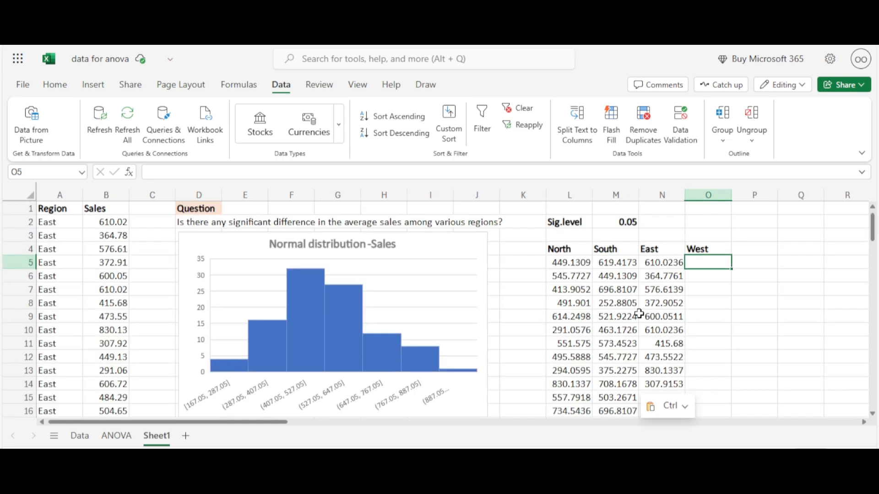
left_click(518, 344)
key("Down")
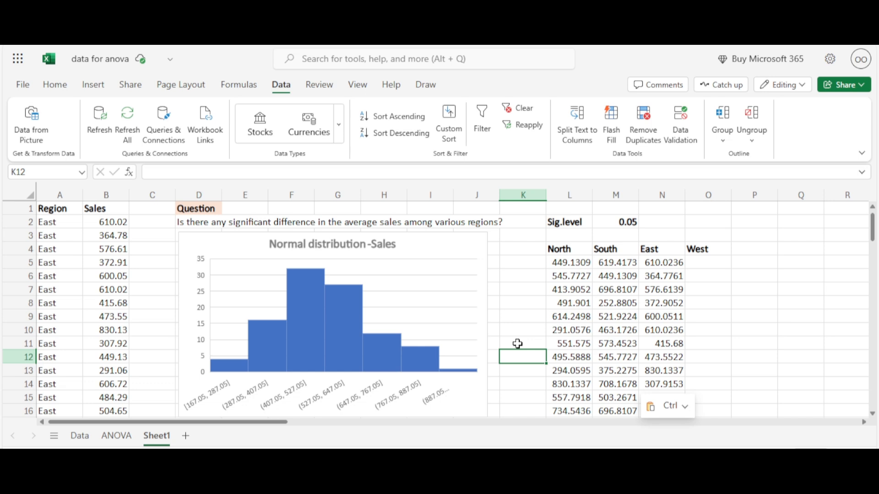
key("Page_Down")
key("Page_Down")
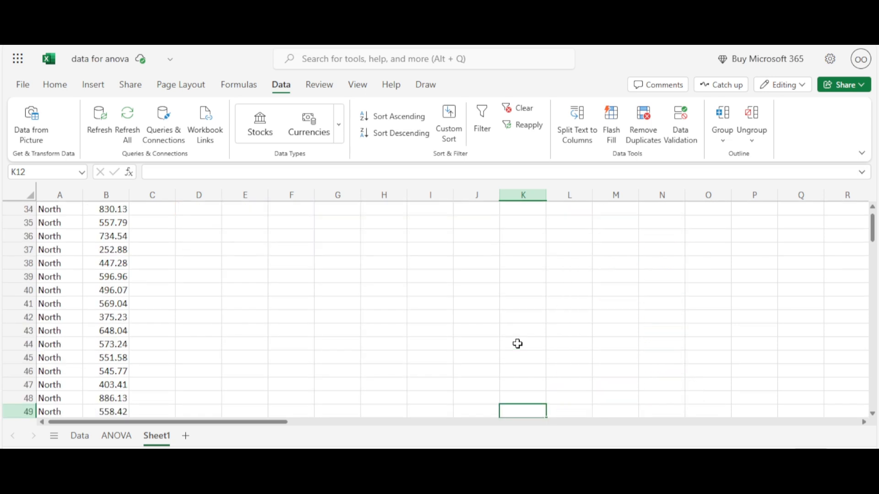
key("Page_Down")
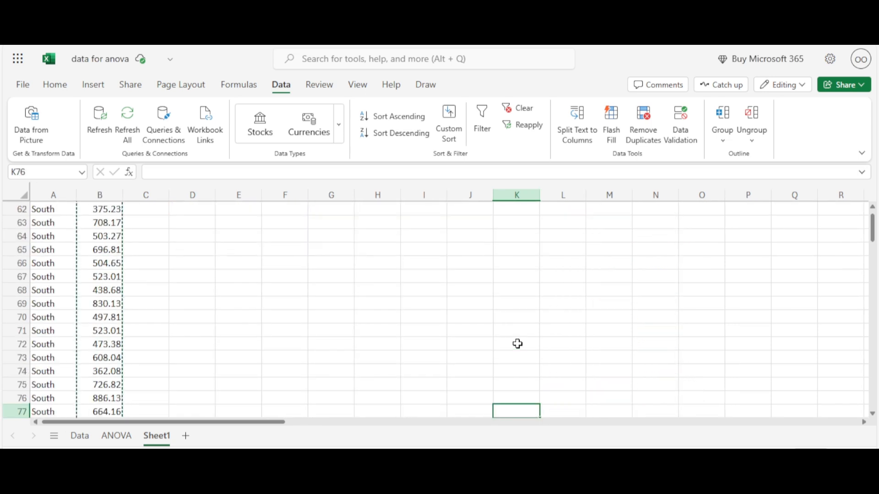
key("Down")
key("Down")
key("Down")
key("Down")
key("Down")
key("Down")
key("Down")
key("Down")
key("Down")
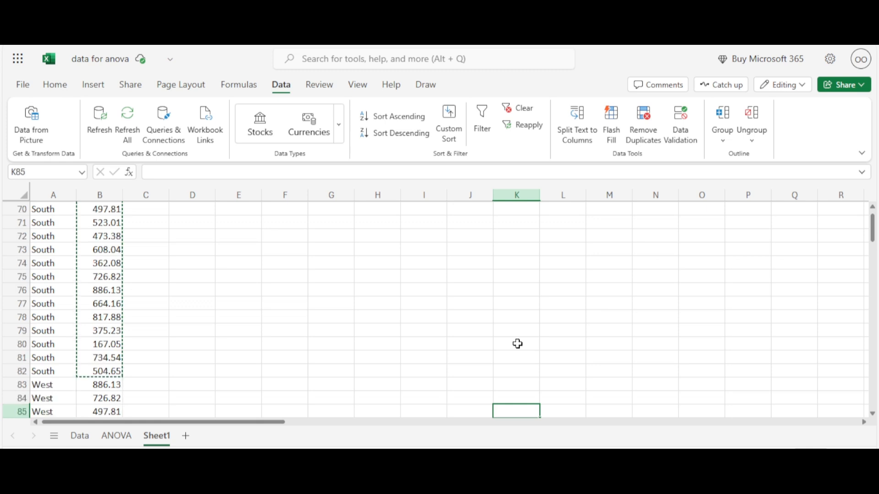
key("Down")
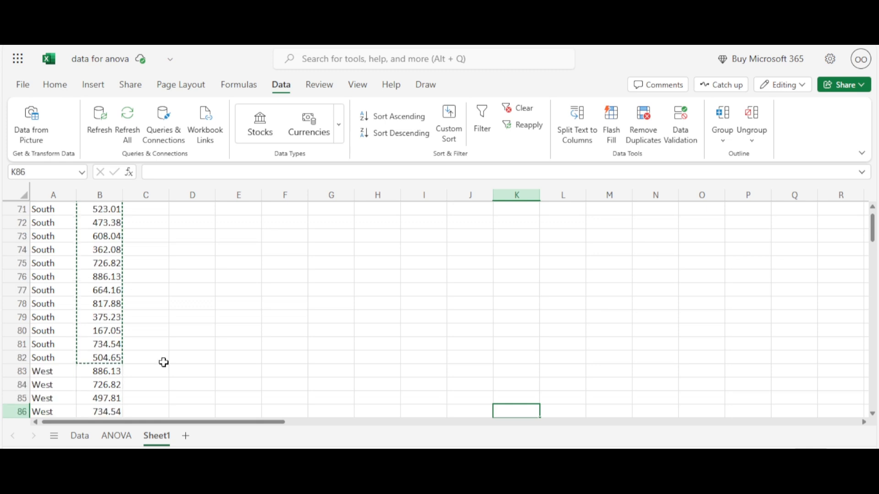
left_click(162, 362)
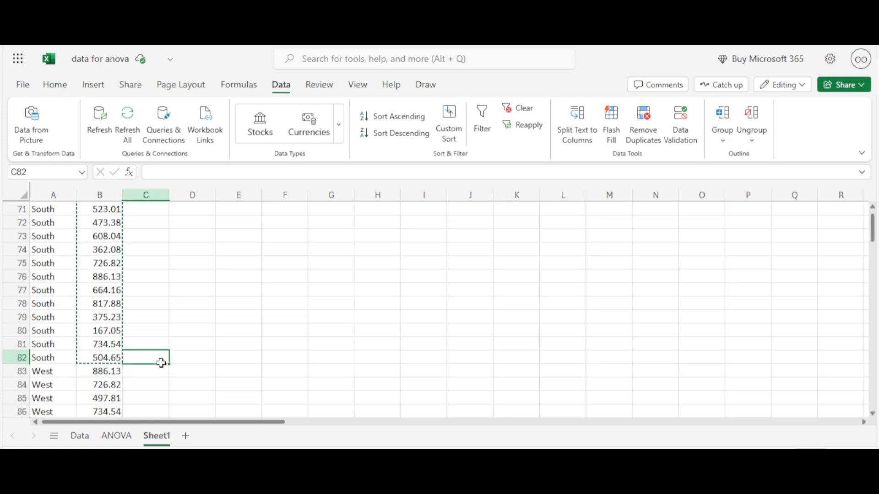
left_click_drag(100, 398, 113, 439)
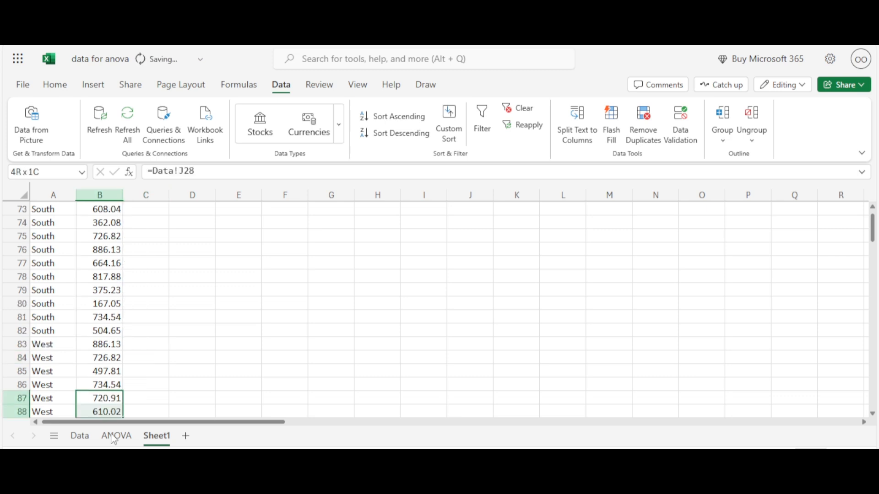
left_click(106, 330)
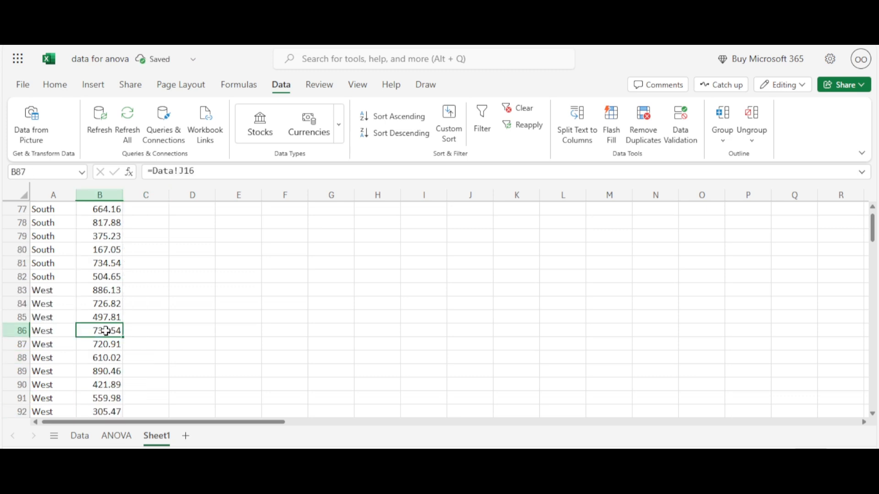
left_click(106, 302)
left_click(105, 290)
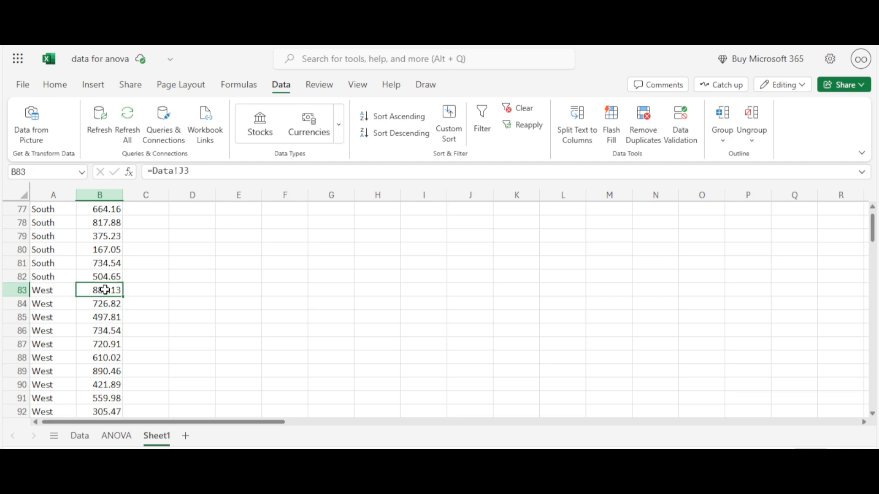
key("ctrl+shift+Down")
key("F2")
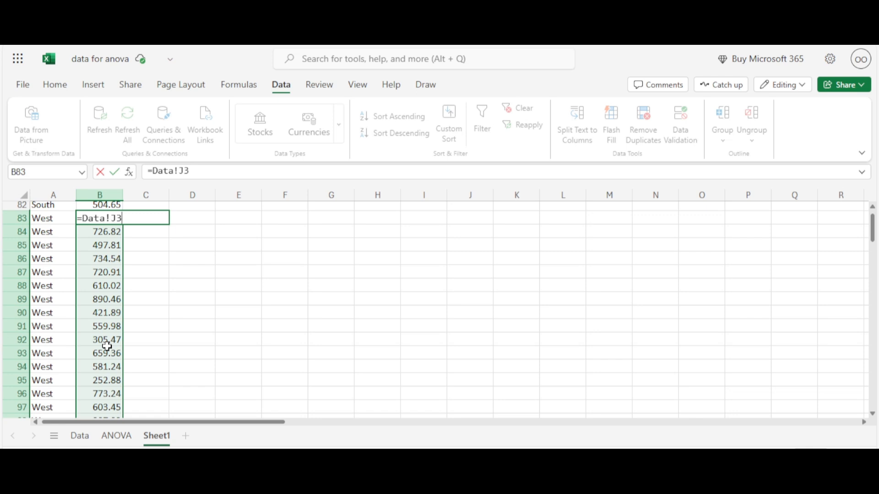
key("Escape")
key("ctrl+c")
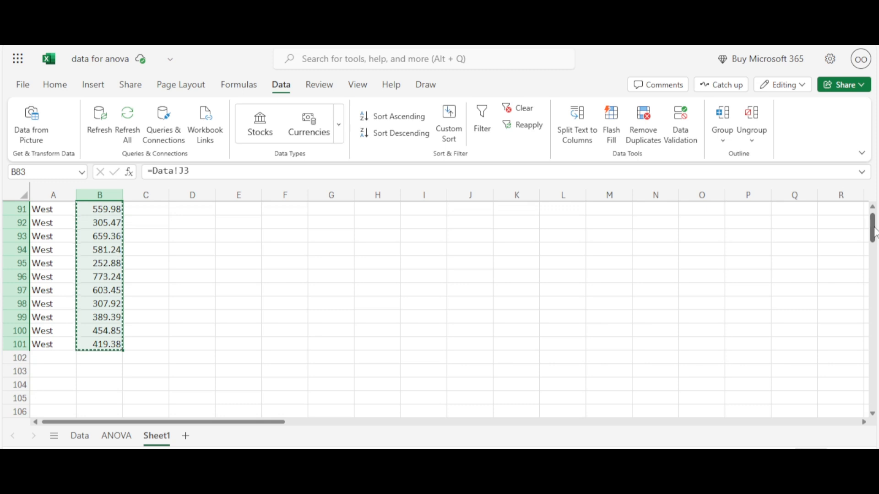
Step: Paste the copied West figures as values only under the West header, starting at O5
left_click_drag(873, 231, 873, 215)
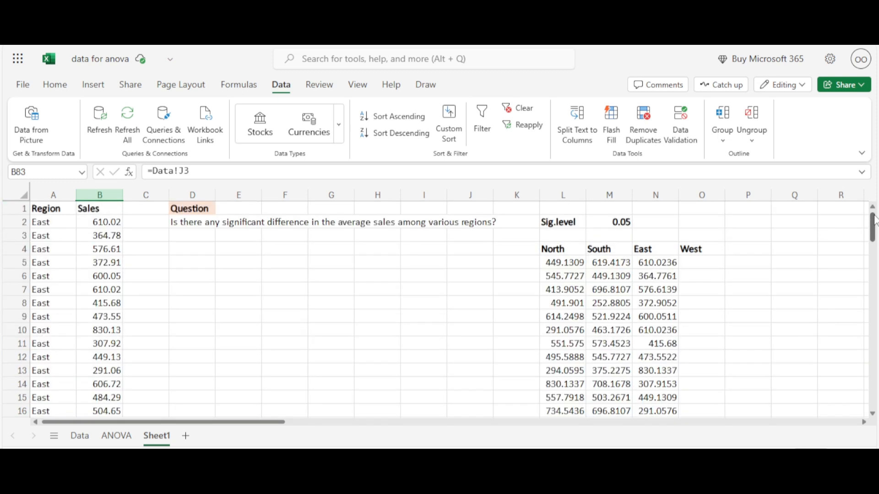
left_click(703, 261)
right_click(702, 261)
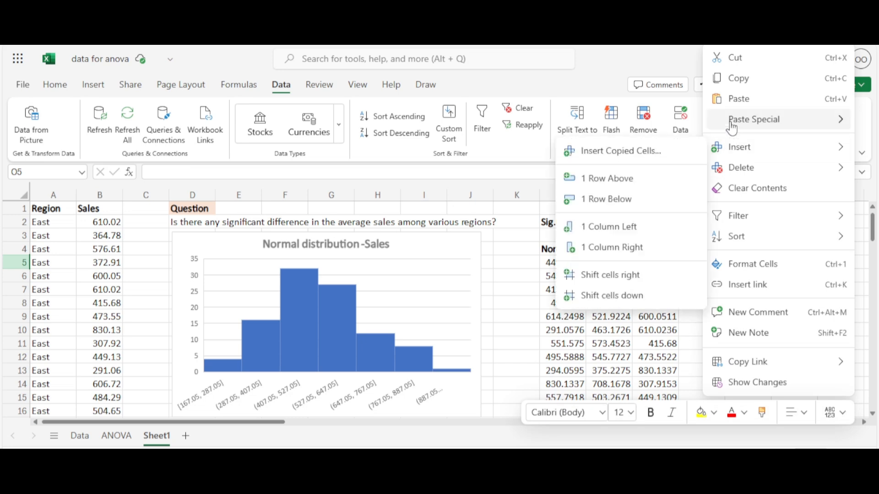
mouse_move(731, 127)
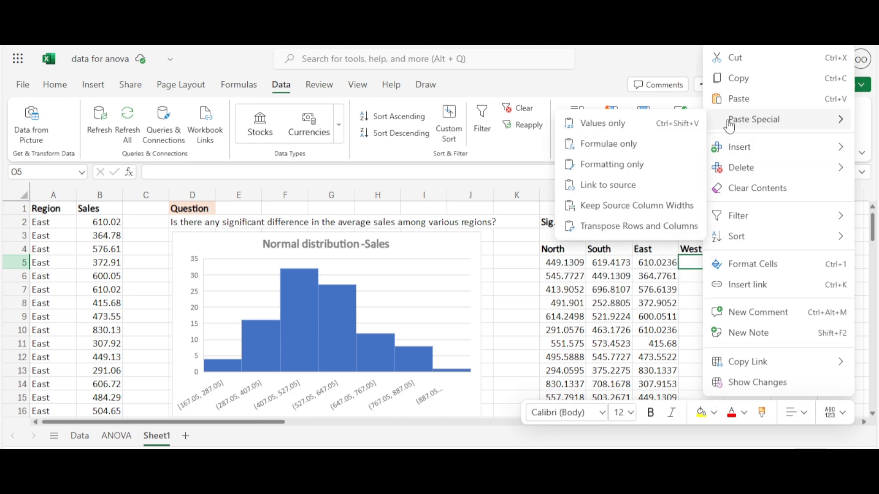
left_click(695, 130)
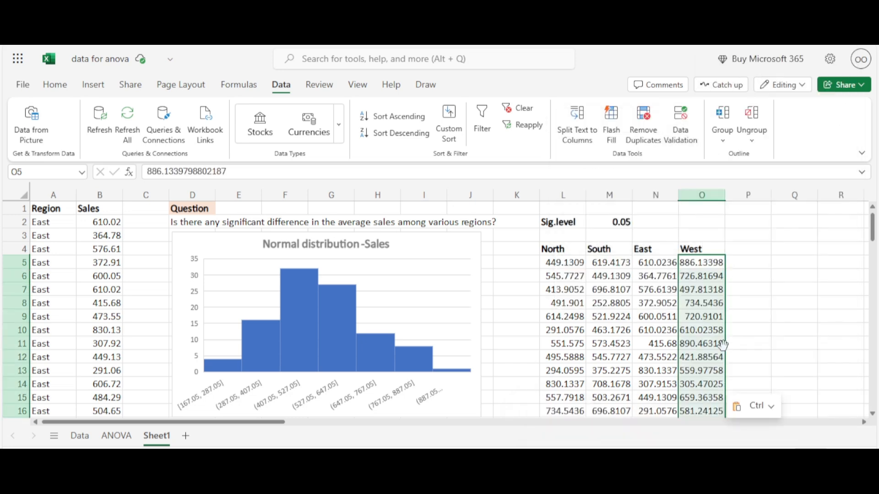
left_click(761, 334)
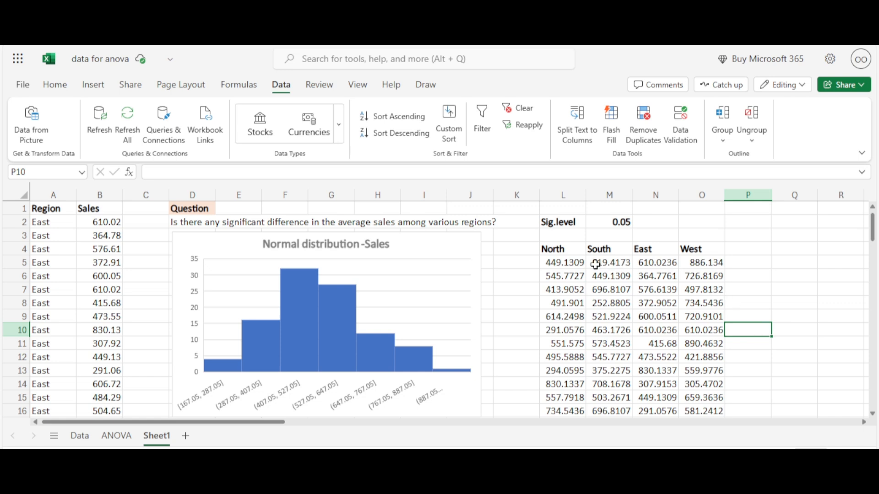
Step: Apply the Number format to the North, South, East and West sales figures in L5:O33
left_click_drag(579, 264, 704, 352)
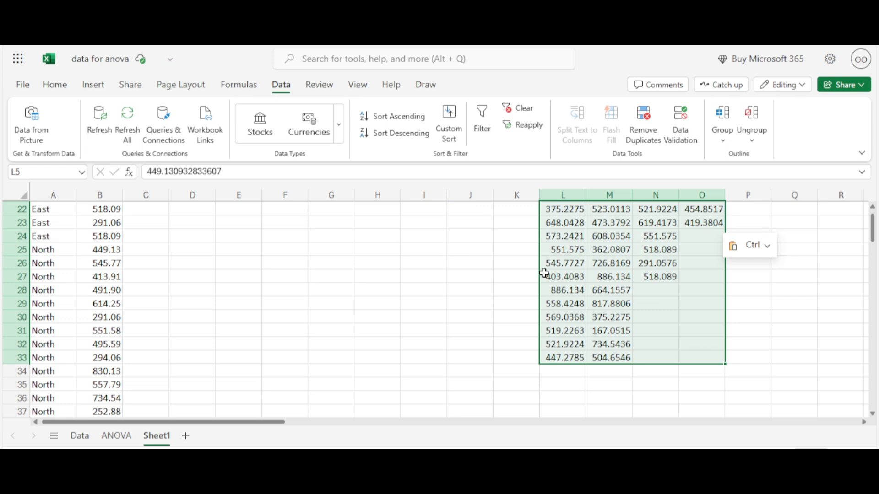
left_click(56, 86)
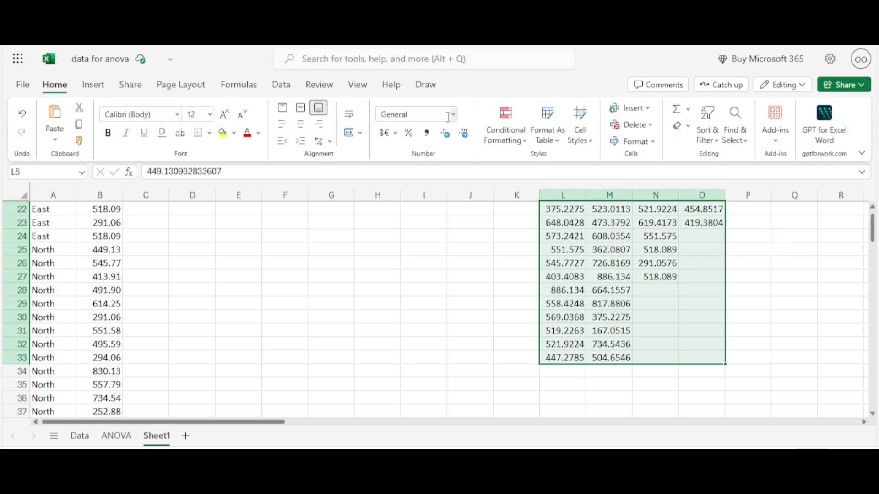
left_click(454, 115)
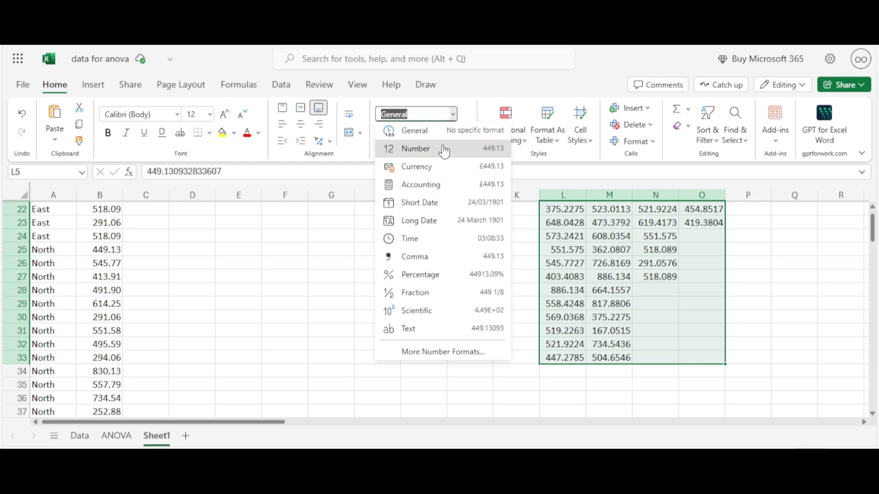
left_click(444, 150)
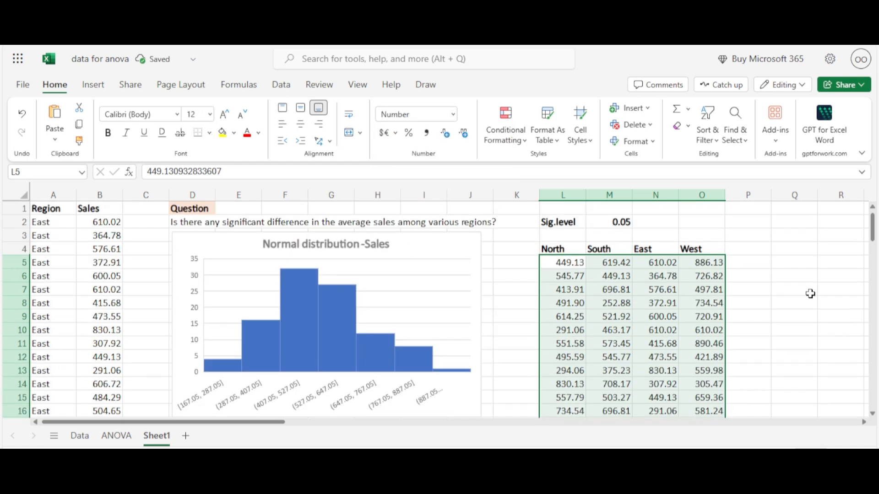
left_click(810, 294)
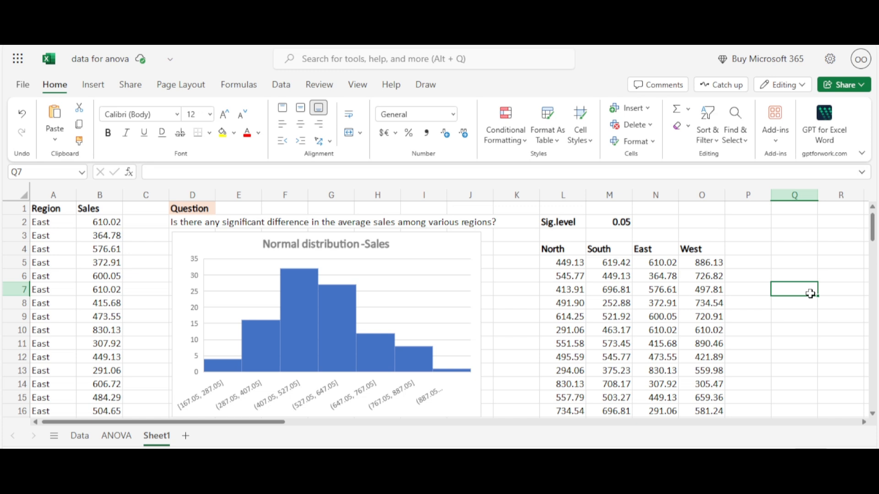
Step: Switch to the ANOVA sheet to examine the single-factor summary and ANOVA tables
left_click(495, 307)
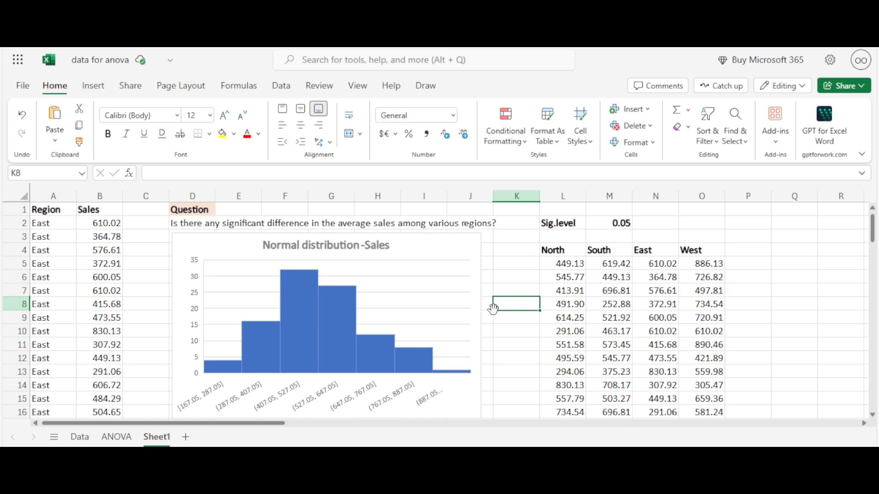
left_click(802, 250)
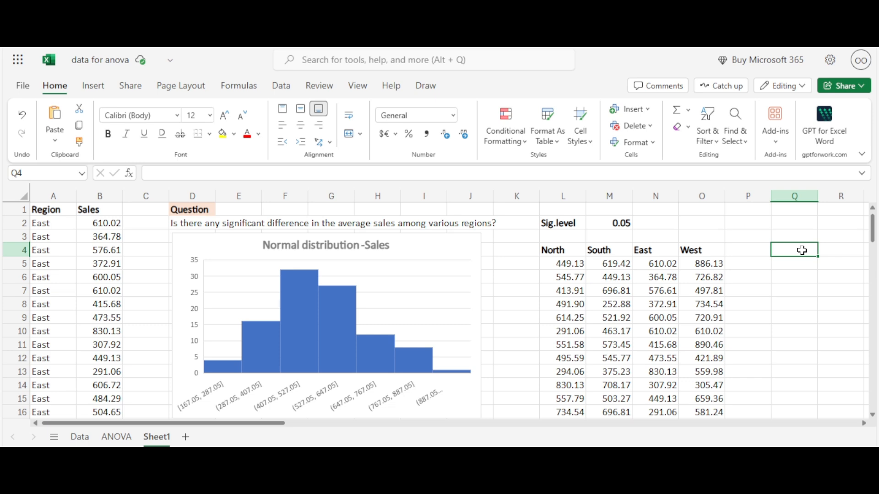
key("ctrl+Page_Up")
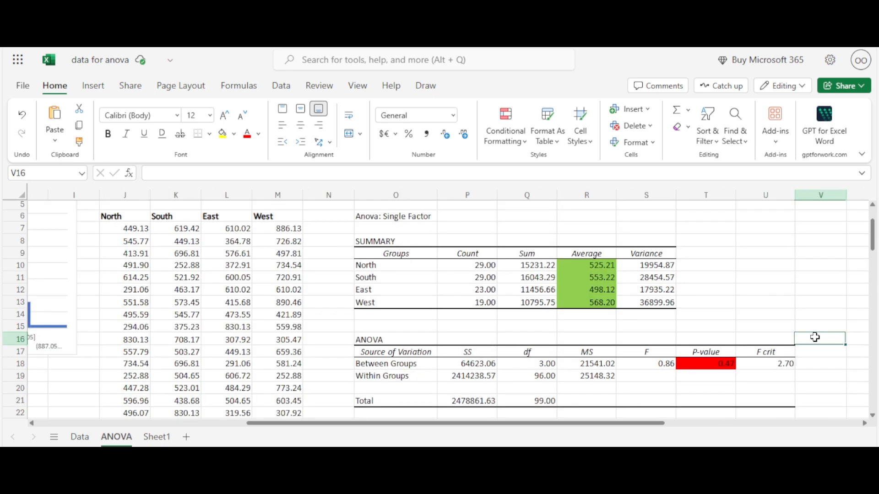